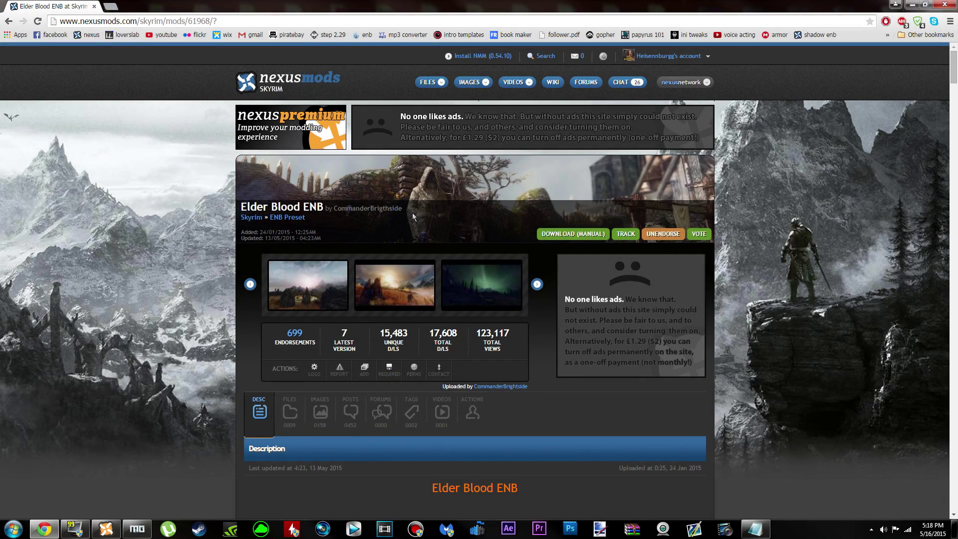
# Scroll the Elder Blood ENB mod page down to its list of required mods
pyautogui.moveTo(243, 208); pyautogui.dragTo(420, 210)
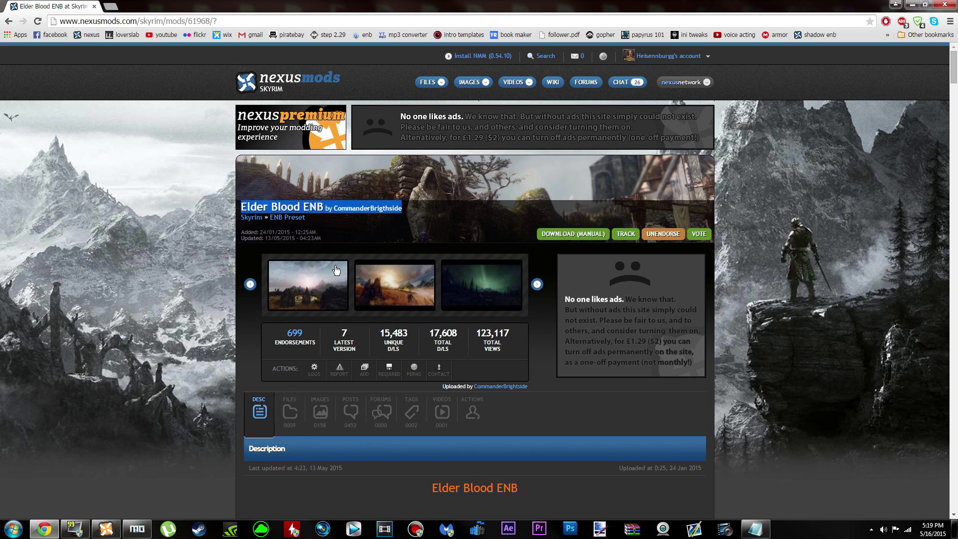
pyautogui.click(159, 247)
pyautogui.scroll(-10, 160, 246)
pyautogui.scroll(-20, 159, 247)
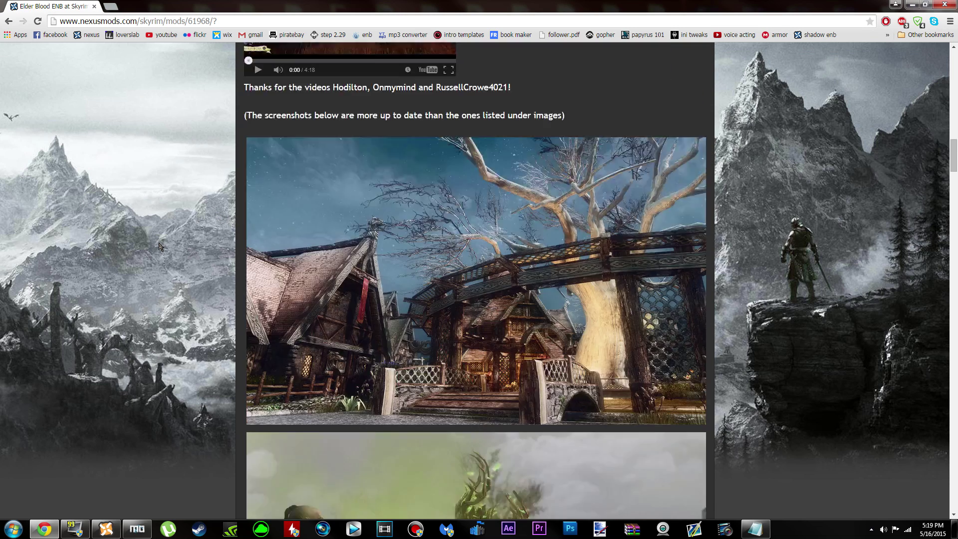
pyautogui.scroll(-20, 160, 246)
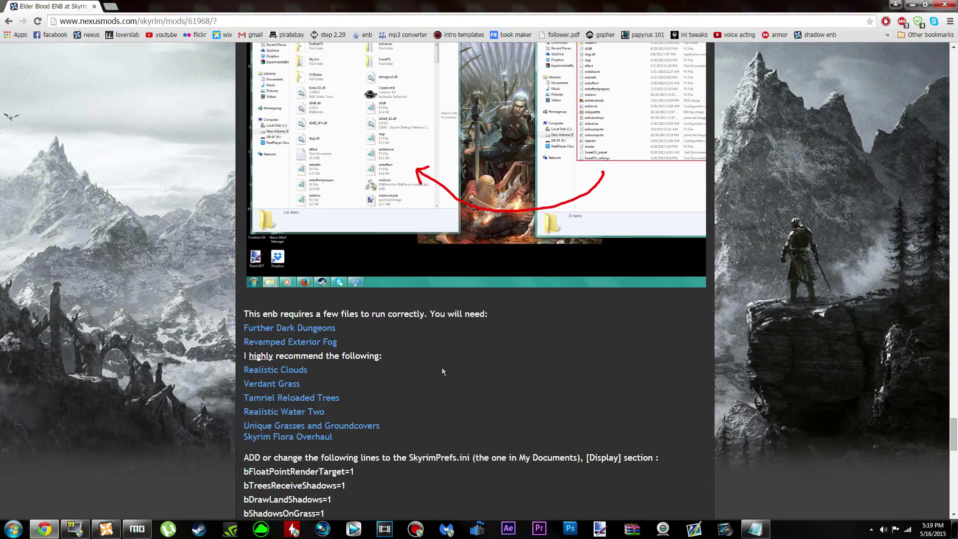
# Open Further Dark Dungeons and Revamped Exterior Fog each in a new tab
pyautogui.rightClick(315, 329)
pyautogui.click(317, 335)
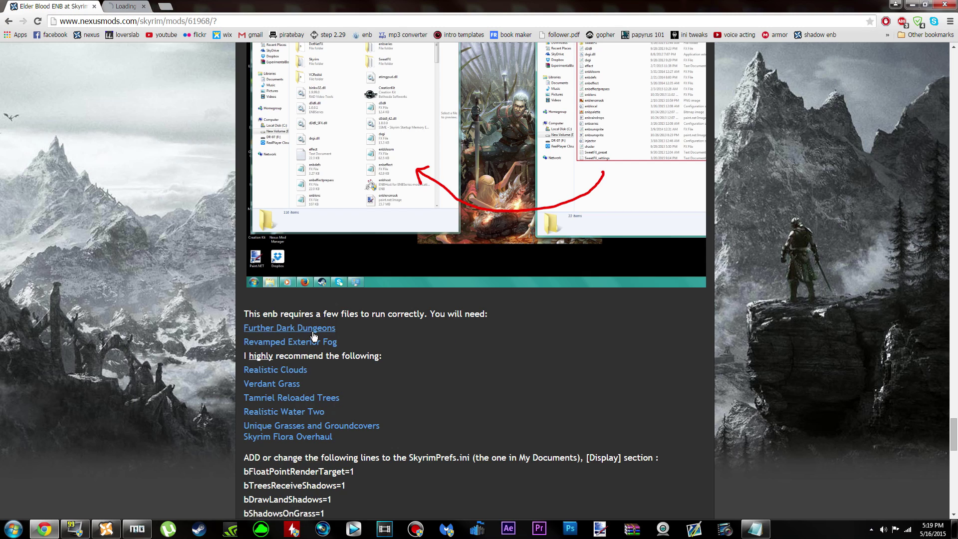
pyautogui.rightClick(309, 341)
pyautogui.click(330, 347)
# Check the Dark Dungeons files list, then cycle back to the Elder Blood ENB tab
pyautogui.click(141, 5)
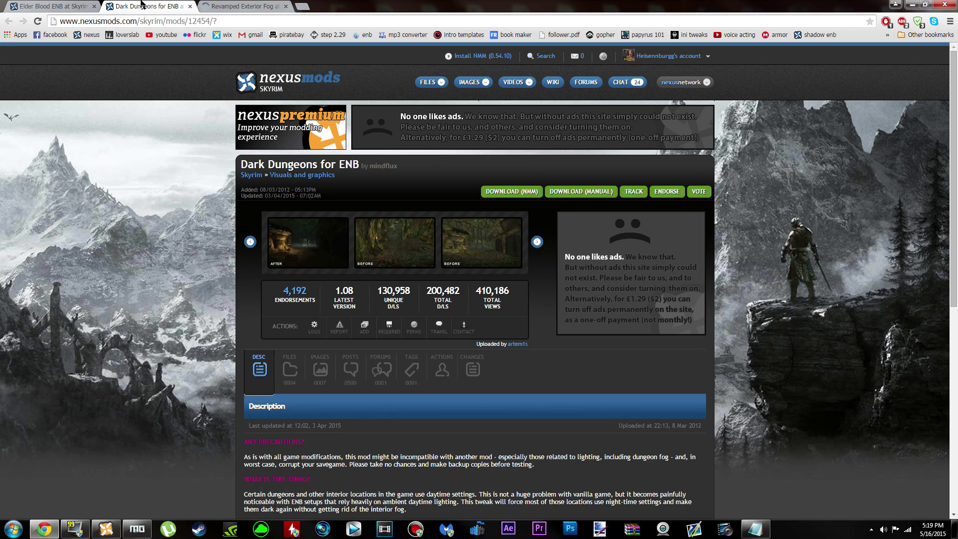
pyautogui.click(289, 369)
pyautogui.scroll(-4, 279, 244)
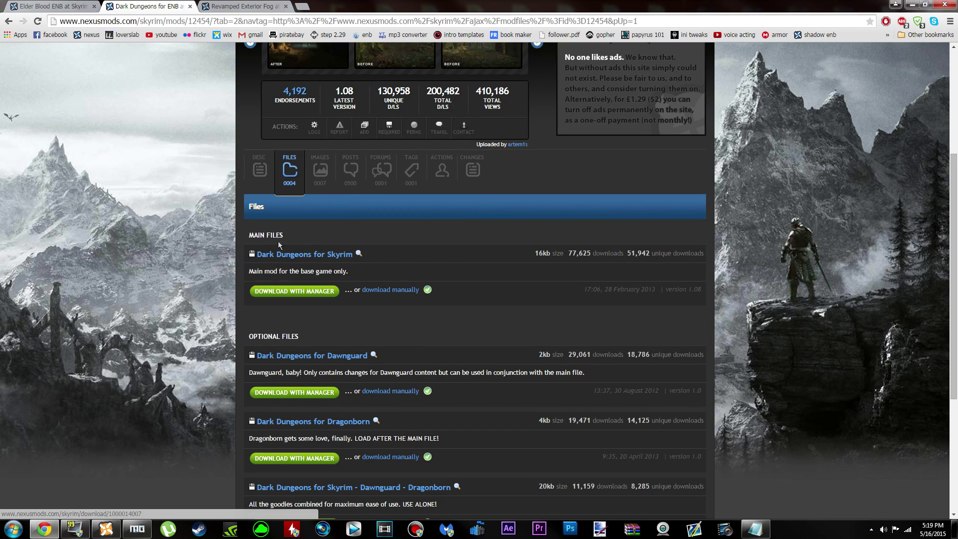
pyautogui.hotkey('ctrl', 'Tab')
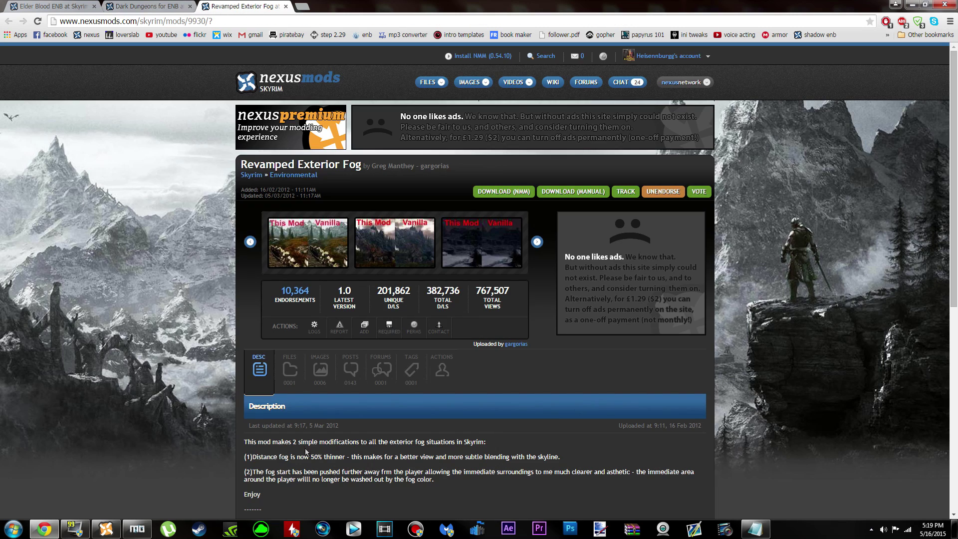
pyautogui.hotkey('ctrl', 'Tab')
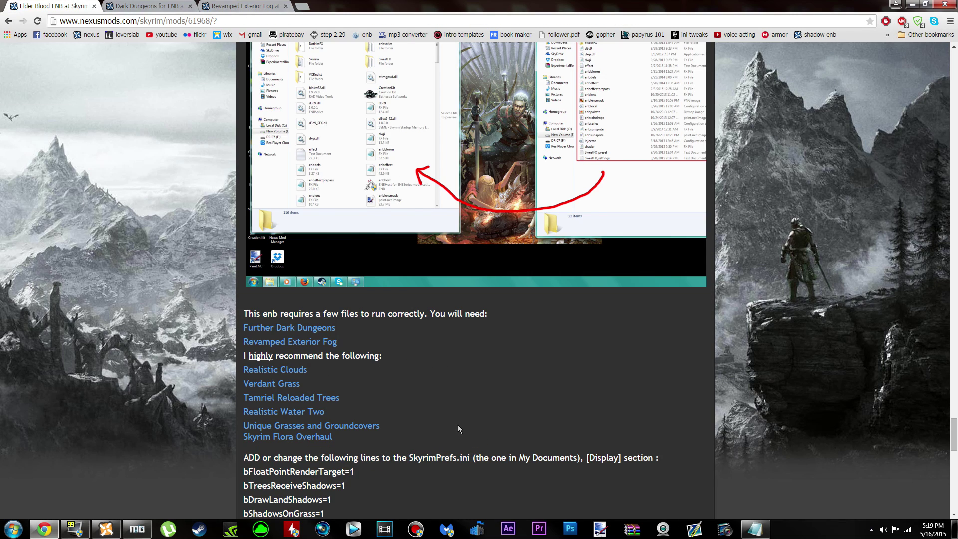
pyautogui.scroll(-2, 458, 428)
pyautogui.moveTo(244, 256); pyautogui.dragTo(397, 338)
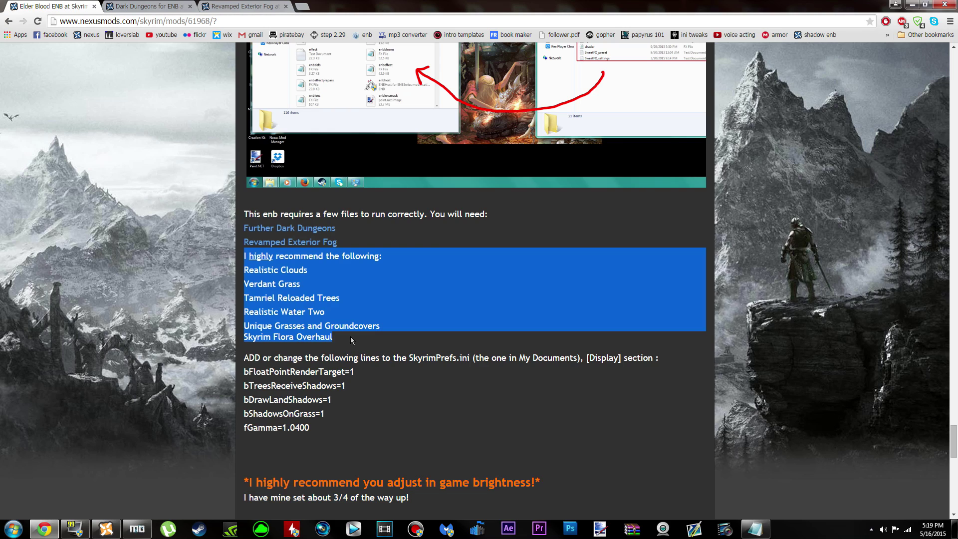
pyautogui.click(443, 257)
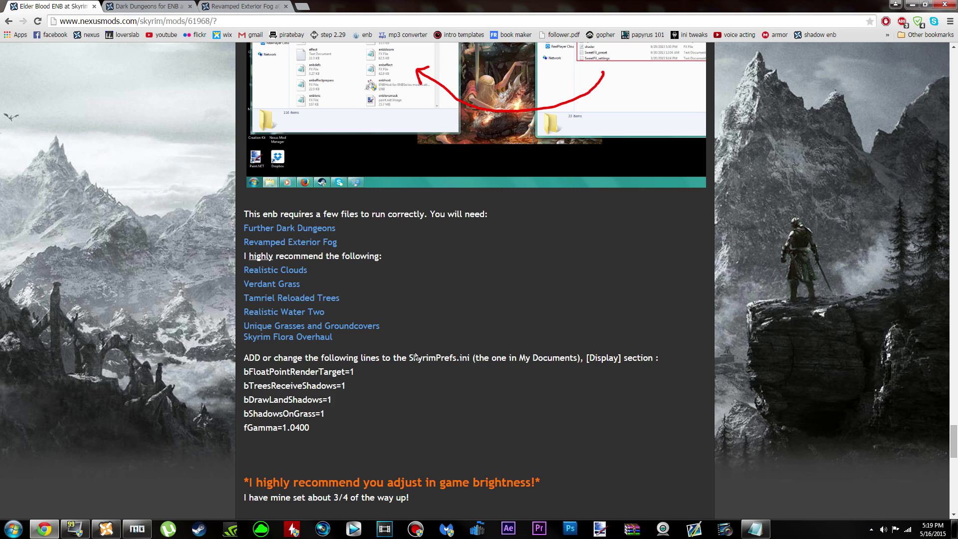
pyautogui.scroll(-2, 416, 355)
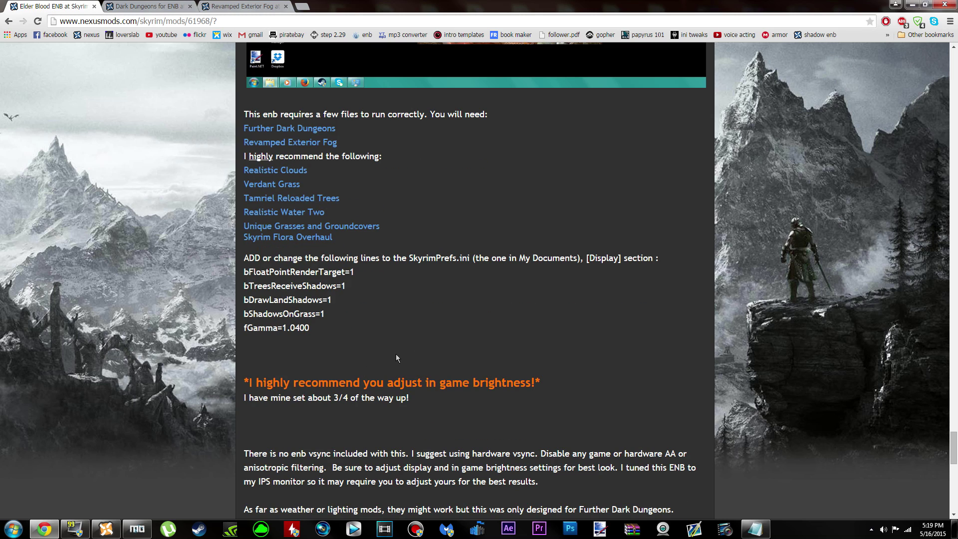
pyautogui.scroll(-4, 396, 354)
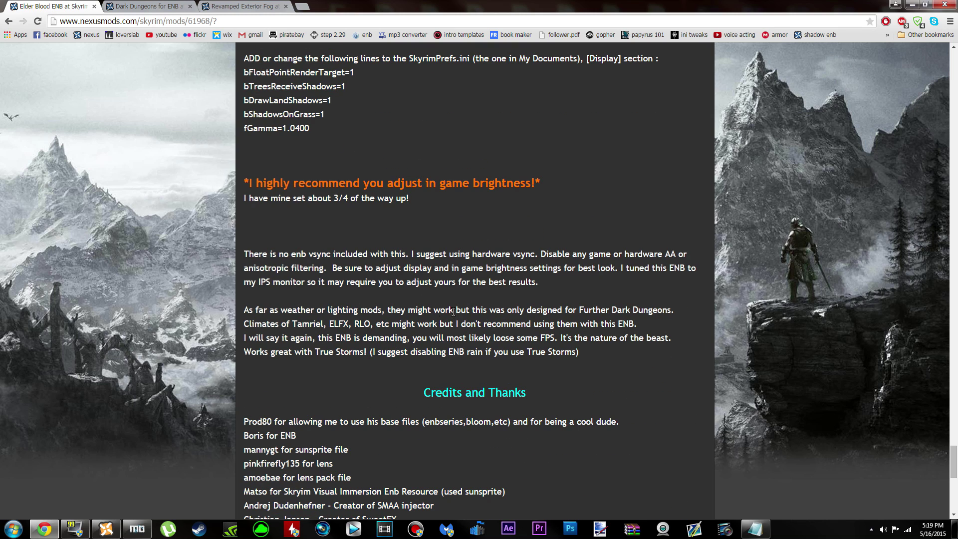
pyautogui.moveTo(253, 326); pyautogui.dragTo(377, 324)
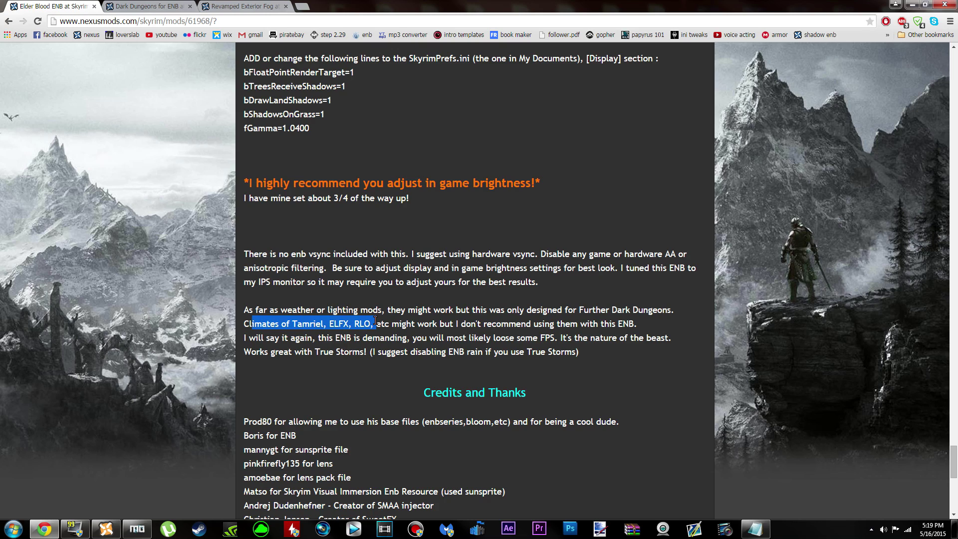
pyautogui.click(448, 320)
pyautogui.moveTo(444, 325); pyautogui.dragTo(616, 333)
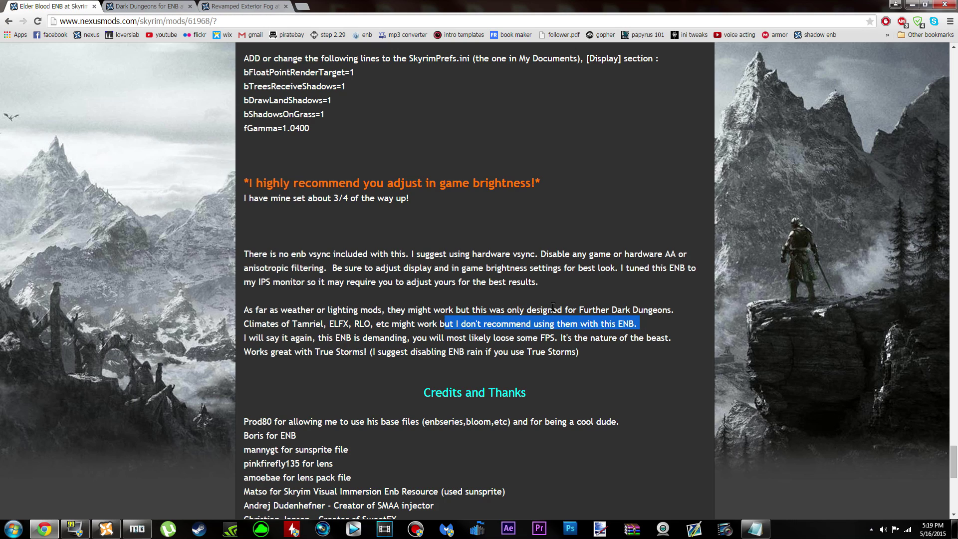
pyautogui.click(583, 308)
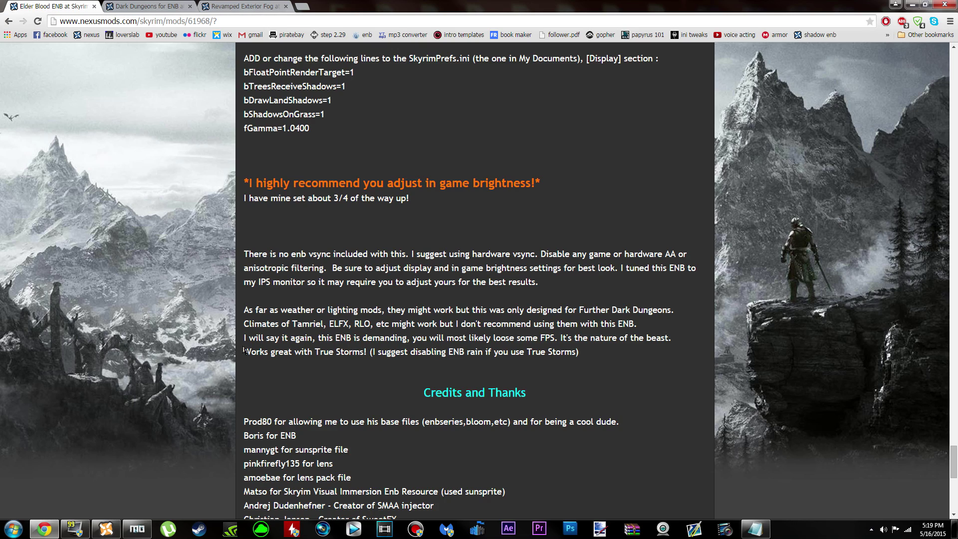
pyautogui.moveTo(242, 338); pyautogui.dragTo(600, 362)
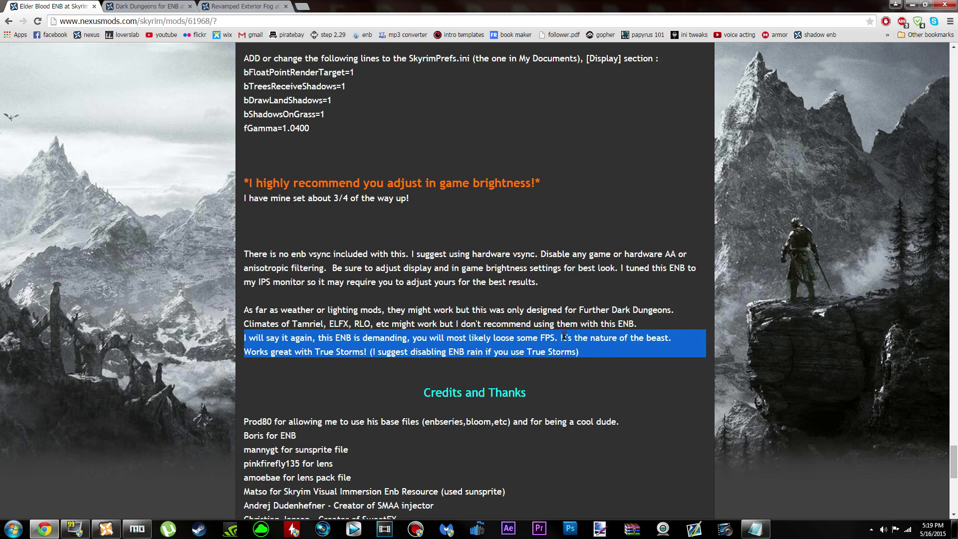
pyautogui.click(382, 350)
pyautogui.moveTo(240, 340); pyautogui.dragTo(606, 366)
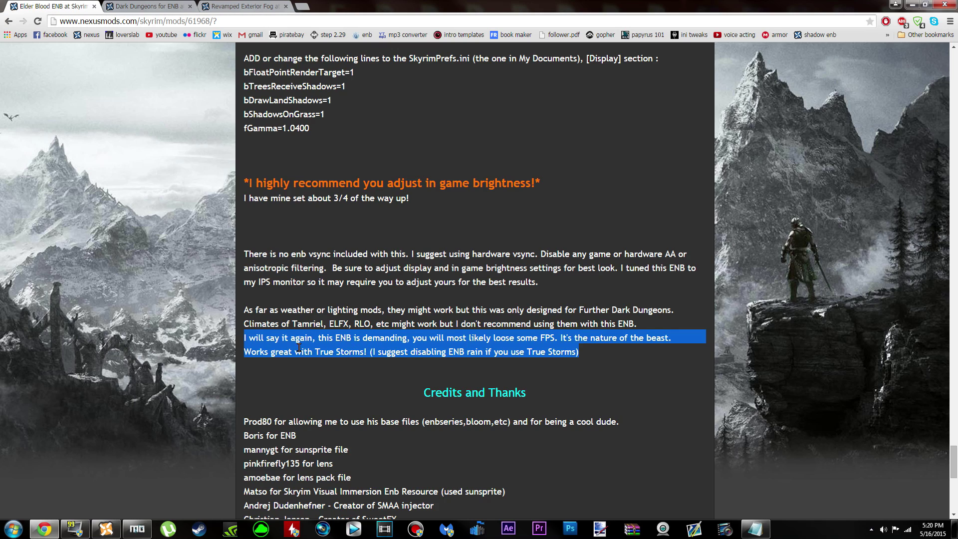
pyautogui.click(309, 286)
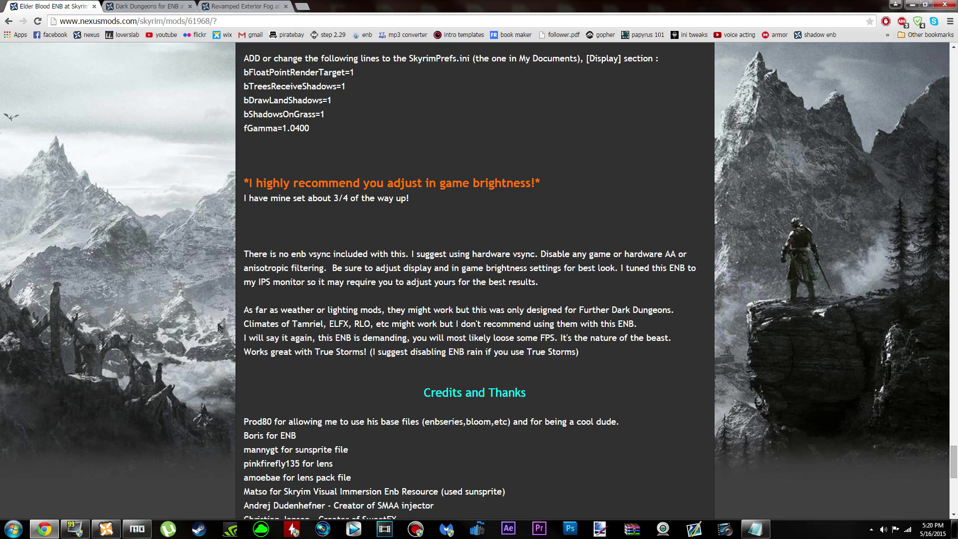
pyautogui.scroll(6, 171, 275)
pyautogui.scroll(10, 172, 275)
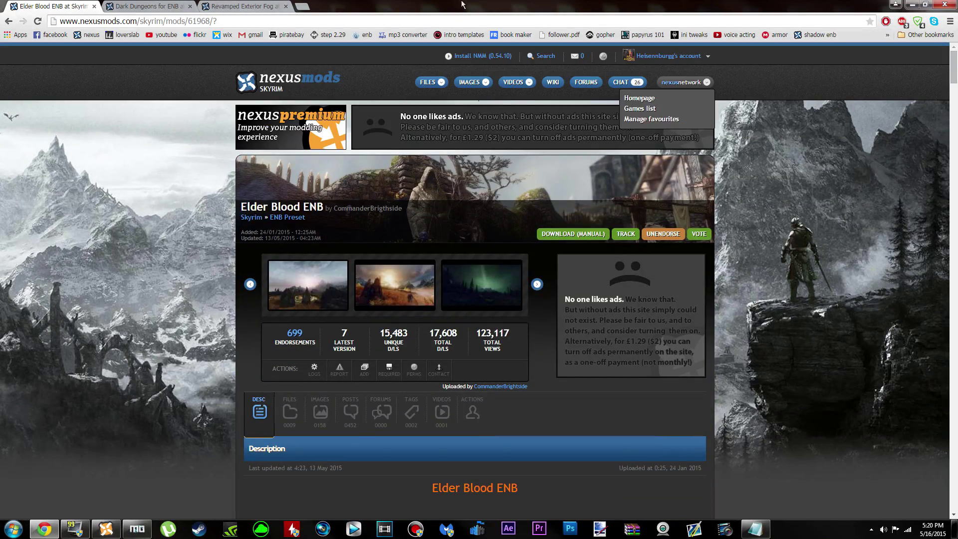
# Close the Revamped Exterior Fog and Dark Dungeons tabs, then scroll to 'What do I need to run this?'
pyautogui.click(285, 6)
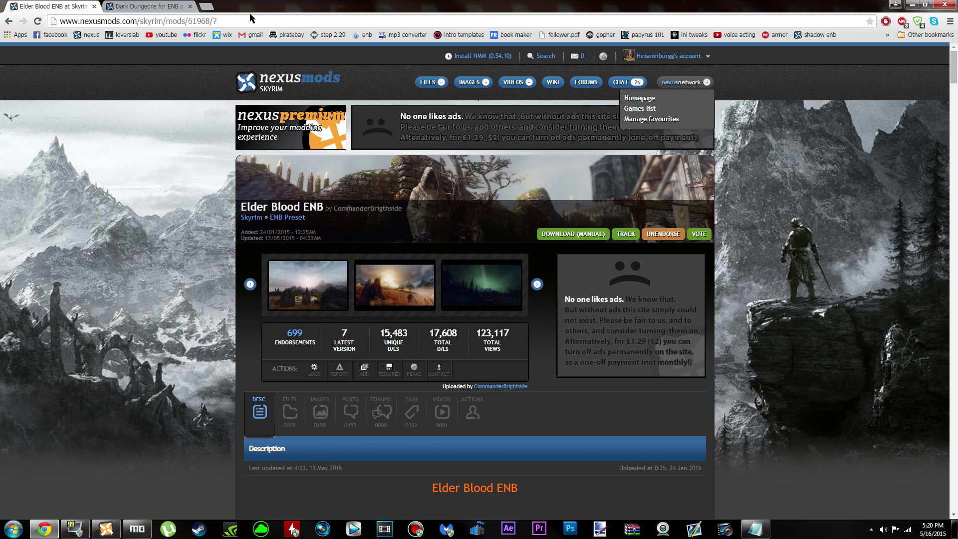
pyautogui.click(190, 6)
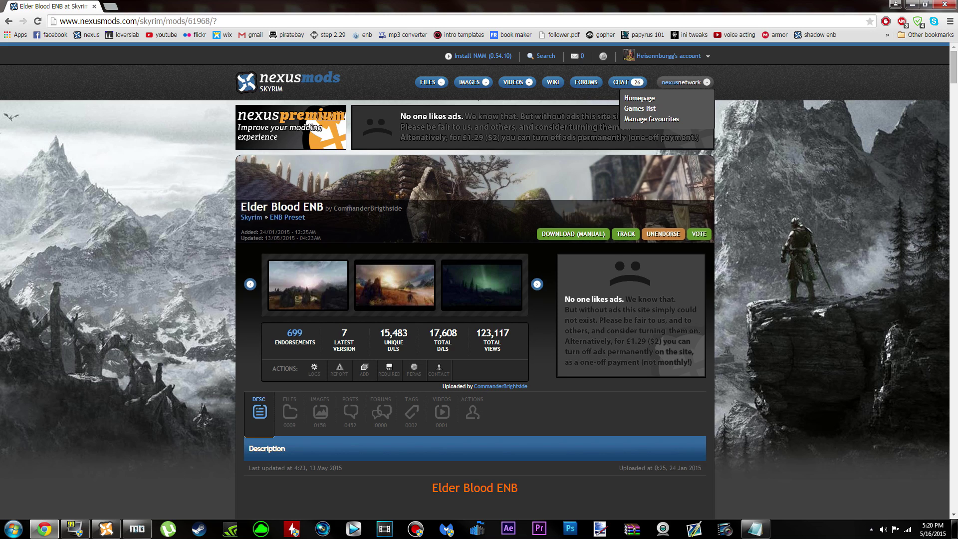
pyautogui.scroll(-10, 217, 322)
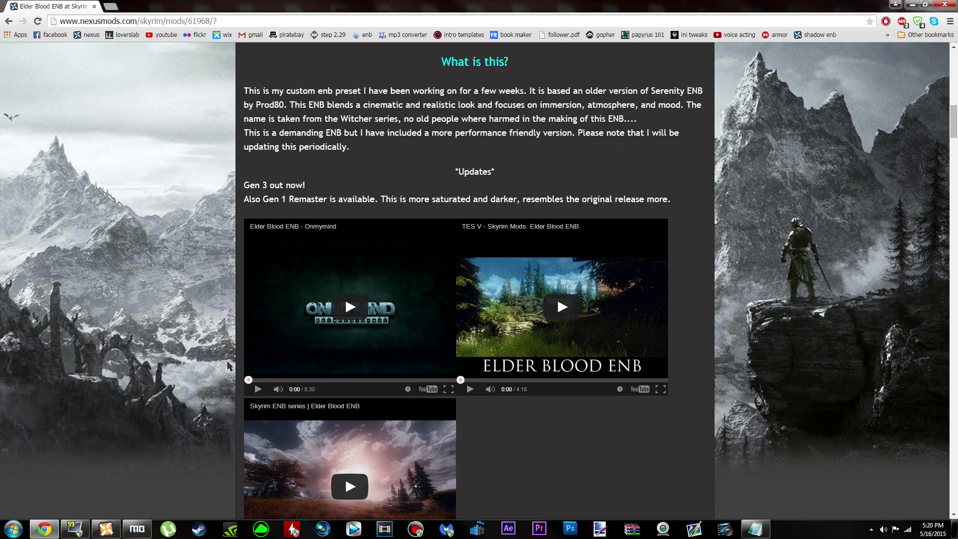
pyautogui.scroll(-5, 612, 187)
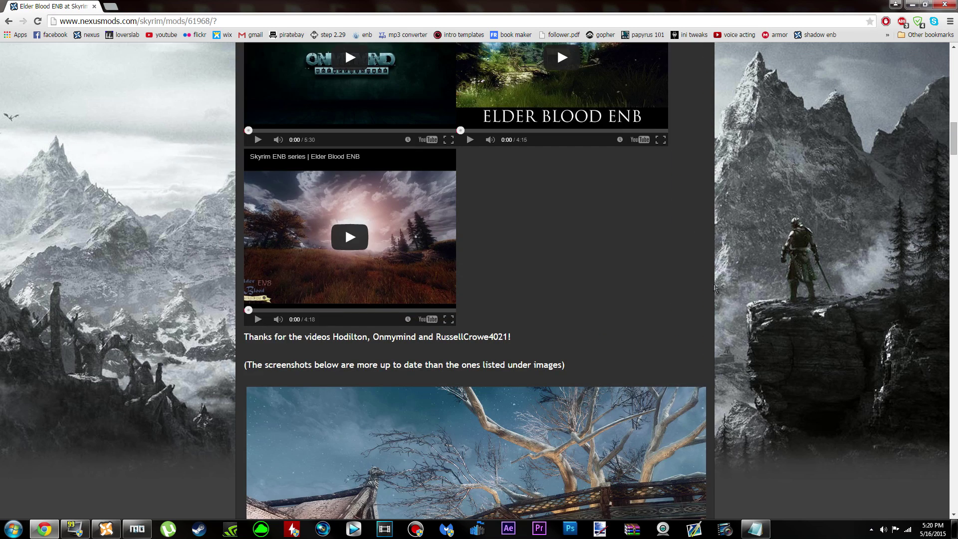
pyautogui.scroll(-18, 672, 307)
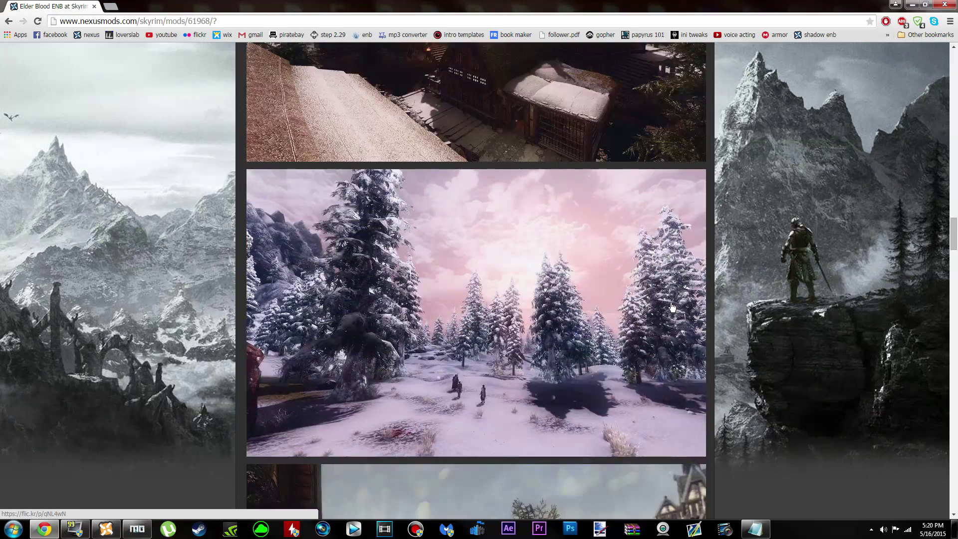
pyautogui.scroll(-20, 672, 307)
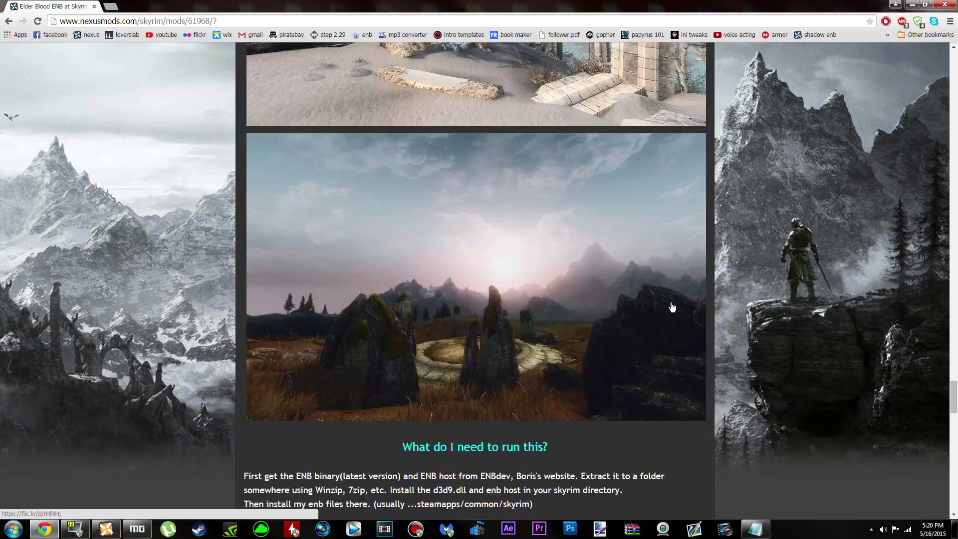
pyautogui.scroll(-5, 672, 307)
pyautogui.scroll(-2, 297, 210)
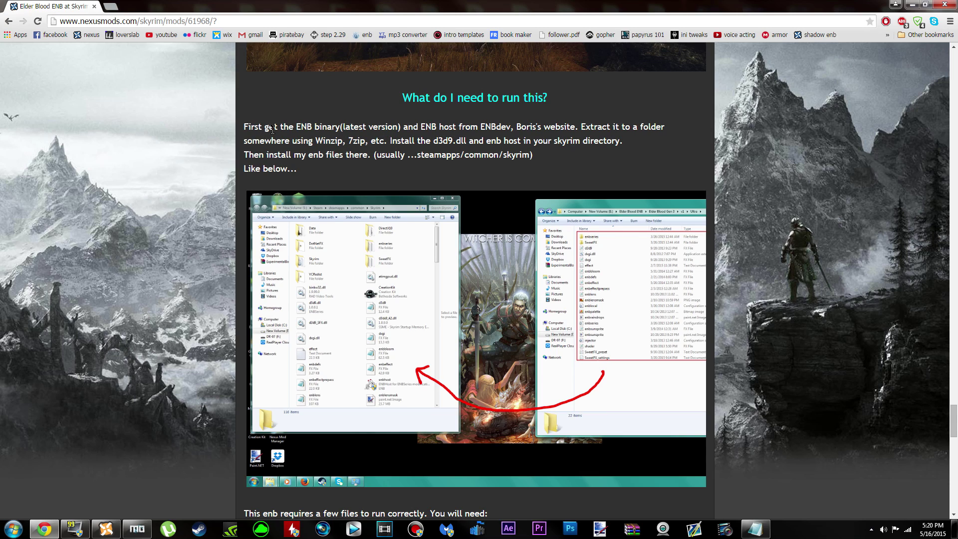
# In a new tab, go to enbdev.com and reach the TES Skyrim downloads page
pyautogui.click(110, 7)
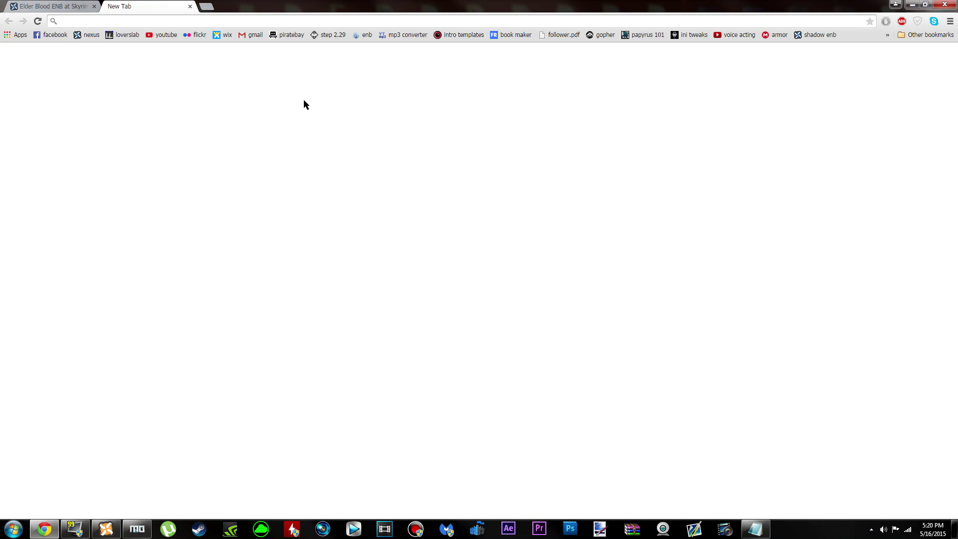
pyautogui.write('enbdev.co')
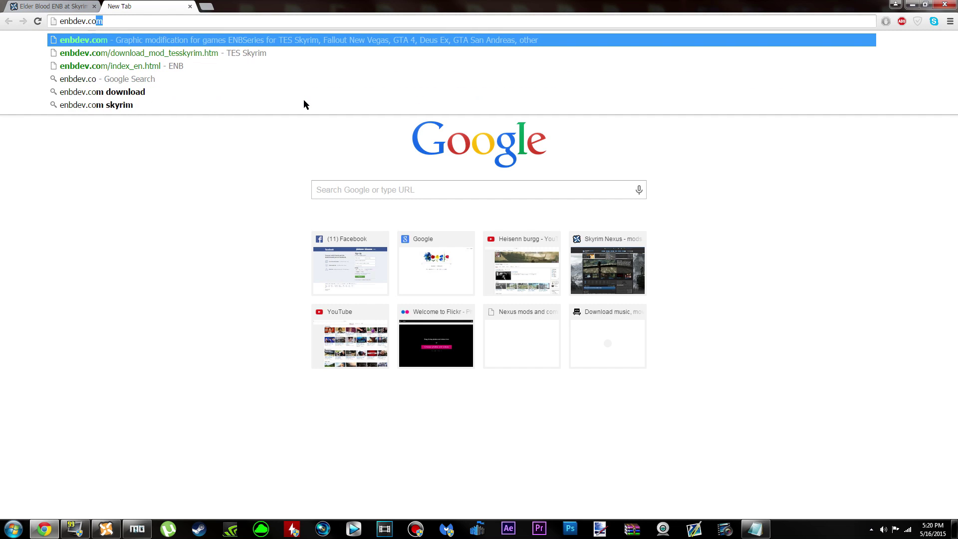
pyautogui.press('Return')
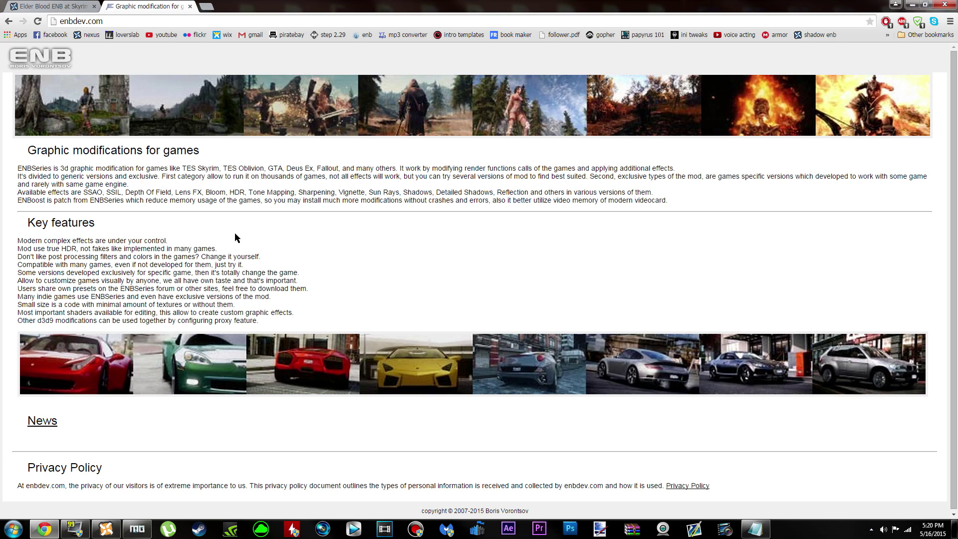
pyautogui.click(48, 420)
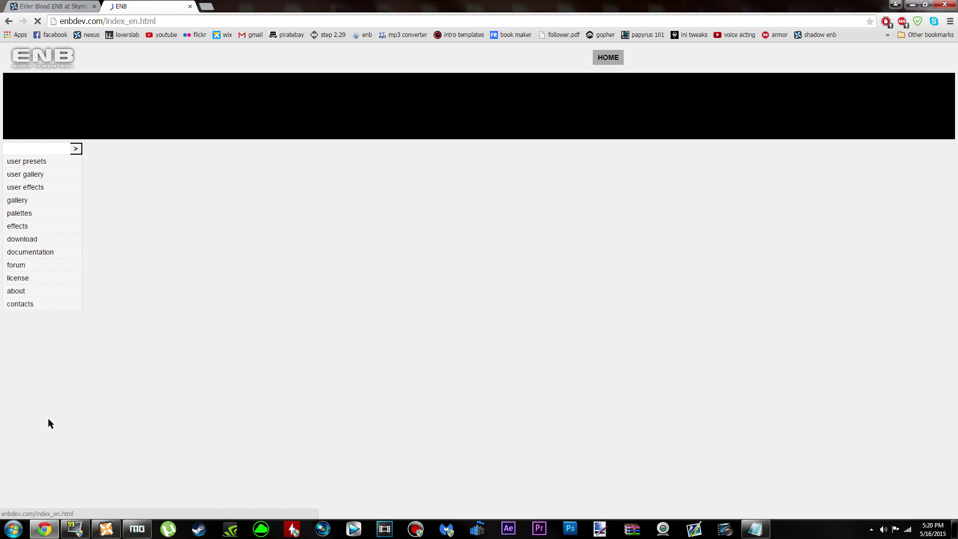
pyautogui.click(39, 243)
pyautogui.scroll(-10, 143, 307)
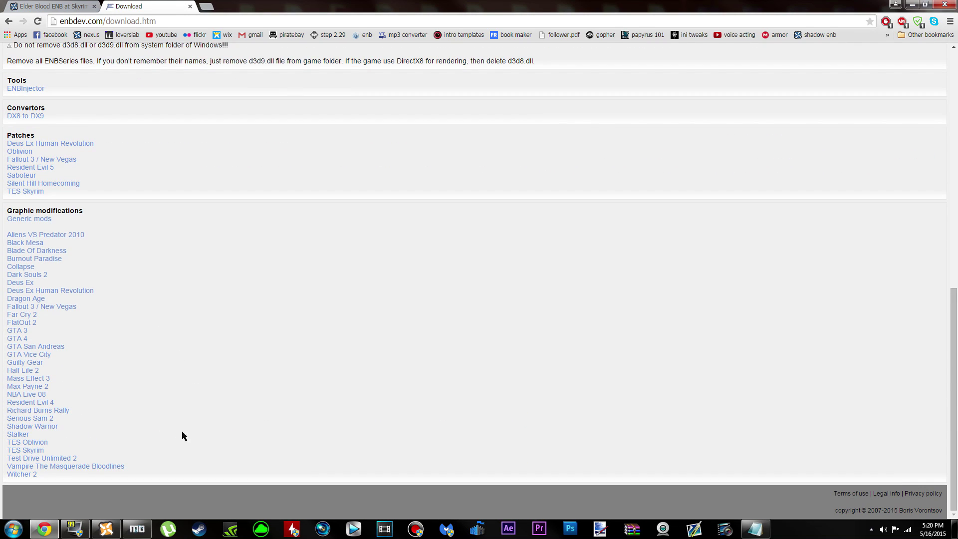
pyautogui.click(35, 451)
# Download the ENBSeries v0.269 zip and open it in WinRAR
pyautogui.scroll(-2, 293, 267)
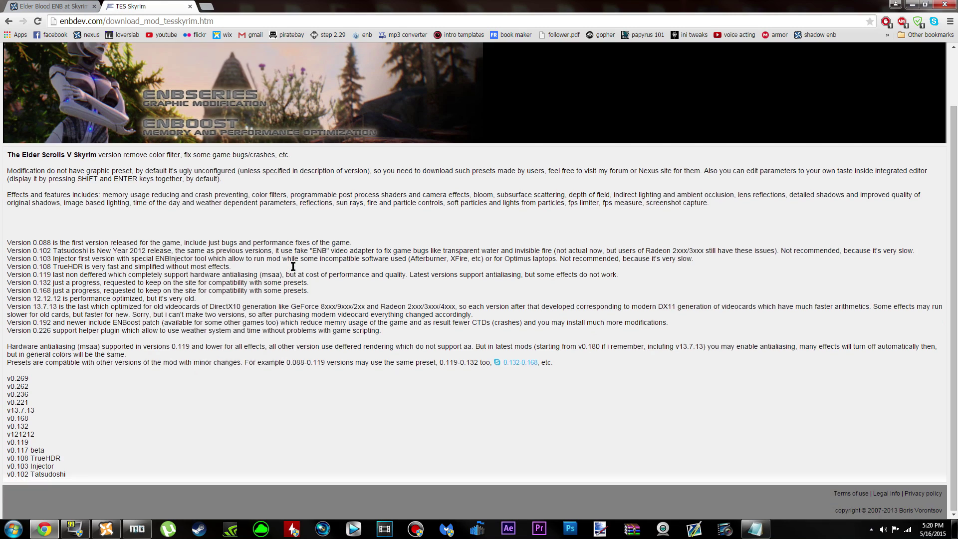
pyautogui.click(17, 379)
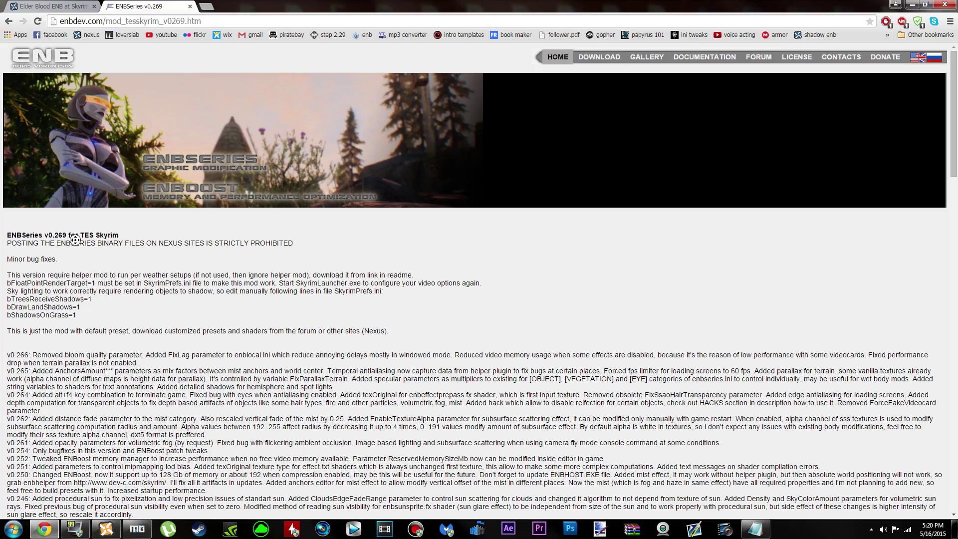
pyautogui.scroll(-20, 78, 242)
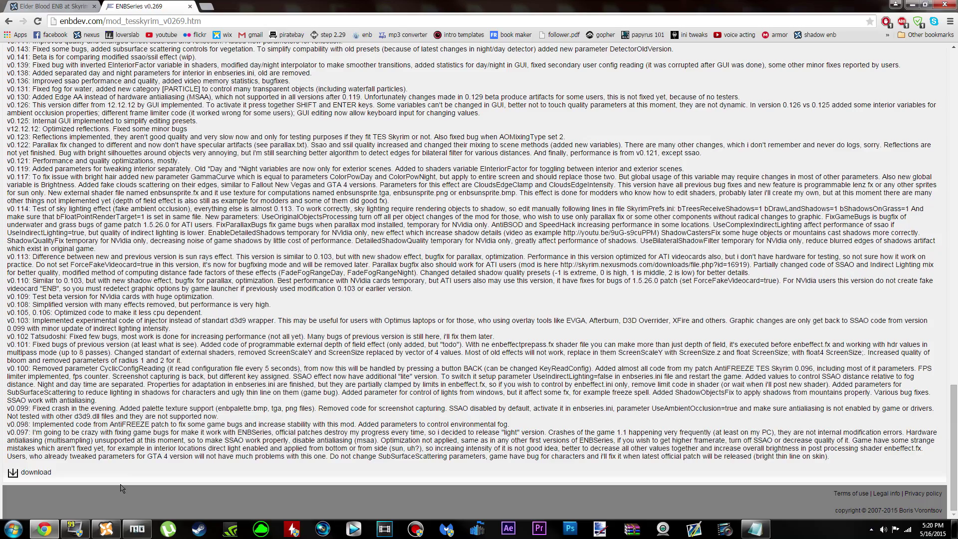
pyautogui.scroll(20, 119, 350)
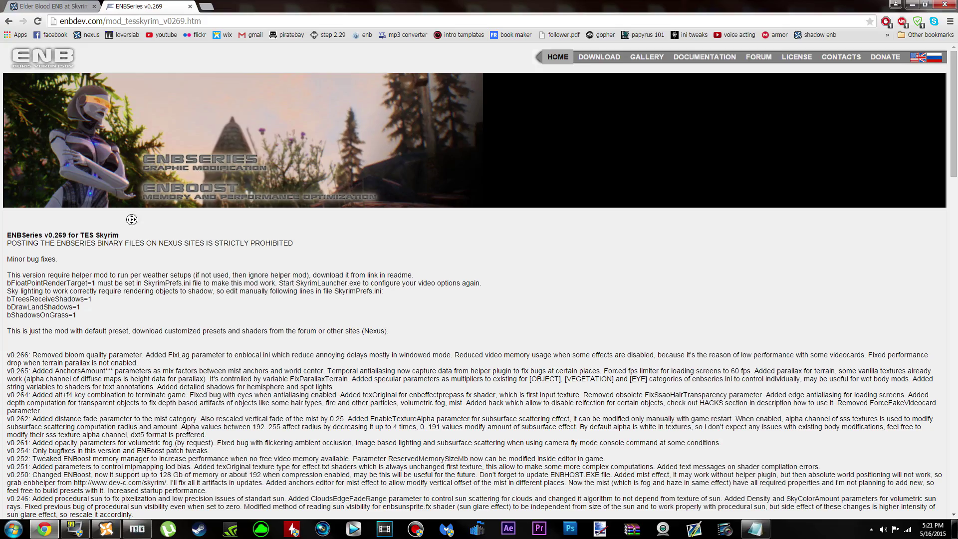
pyautogui.scroll(-20, 131, 219)
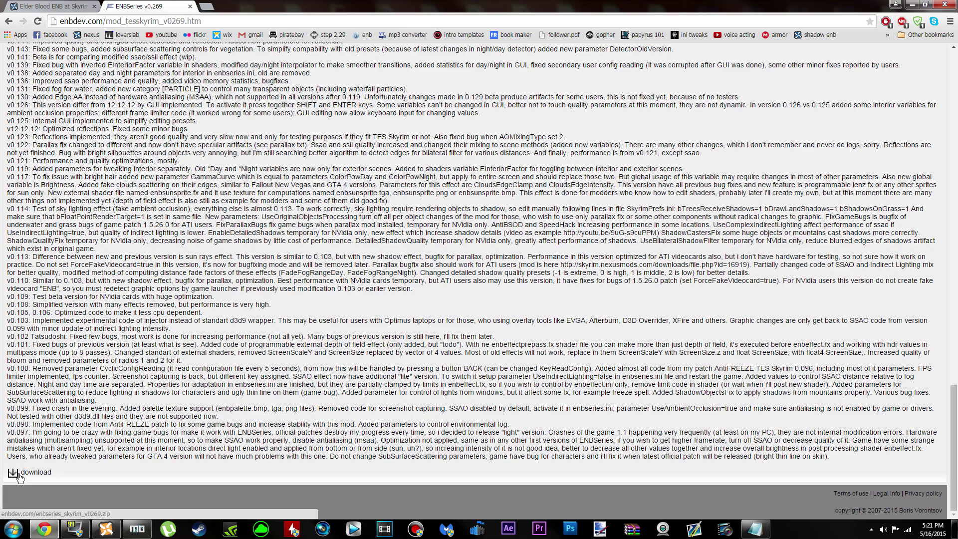
pyautogui.click(15, 474)
pyautogui.click(48, 508)
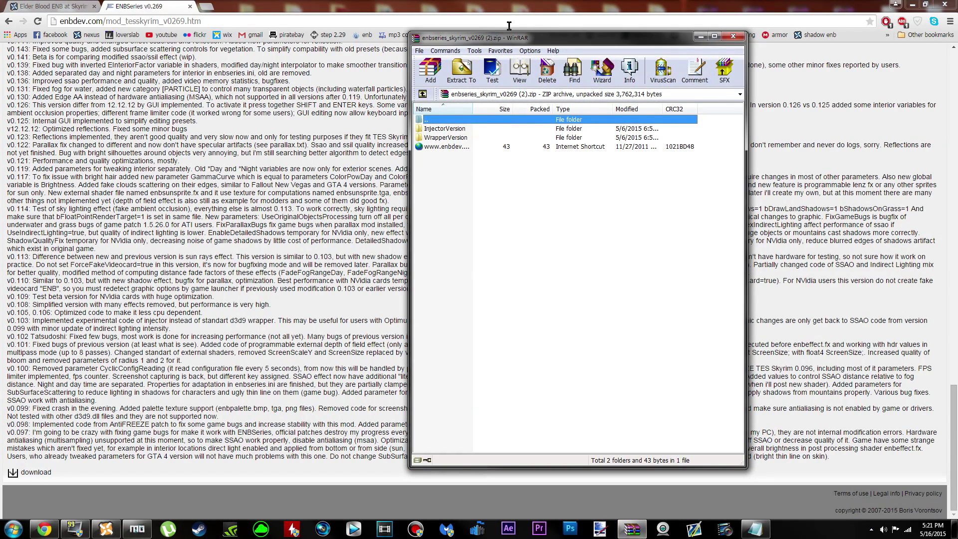
# Drag enbseries_skyrim_v0269 (2).zip from WinRAR's Downloads listing onto the desktop, then close WinRAR
pyautogui.moveTo(507, 40); pyautogui.dragTo(573, 23)
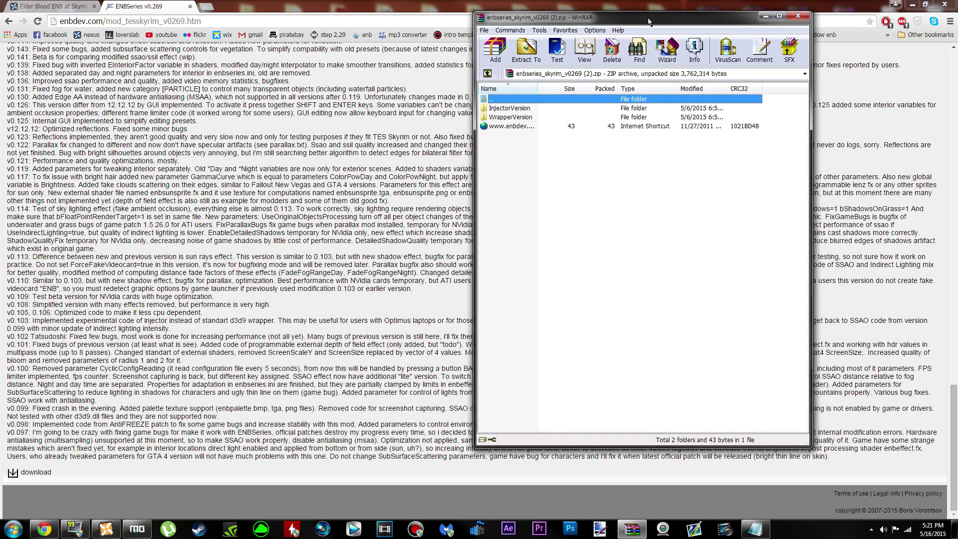
pyautogui.moveTo(647, 18); pyautogui.dragTo(705, 17)
pyautogui.click(912, 4)
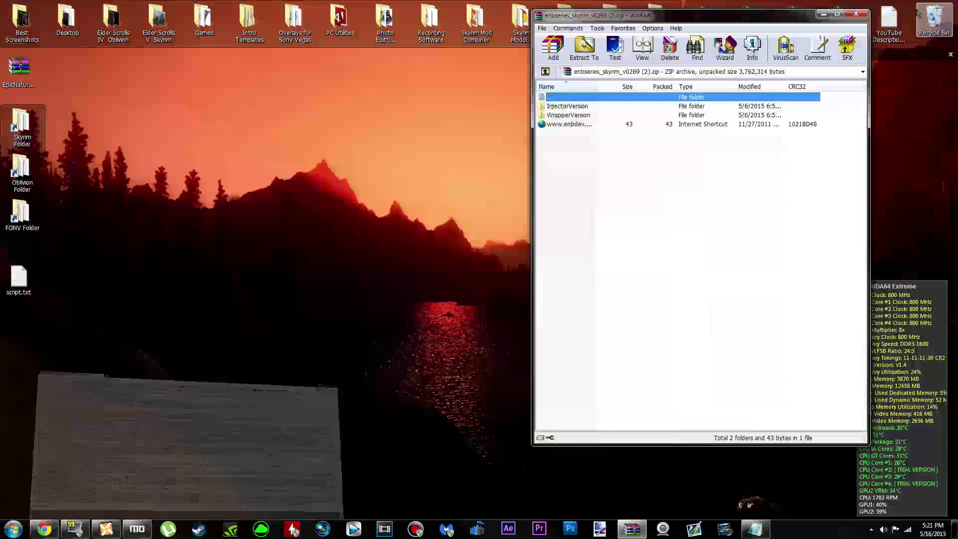
pyautogui.moveTo(670, 19); pyautogui.dragTo(618, 31)
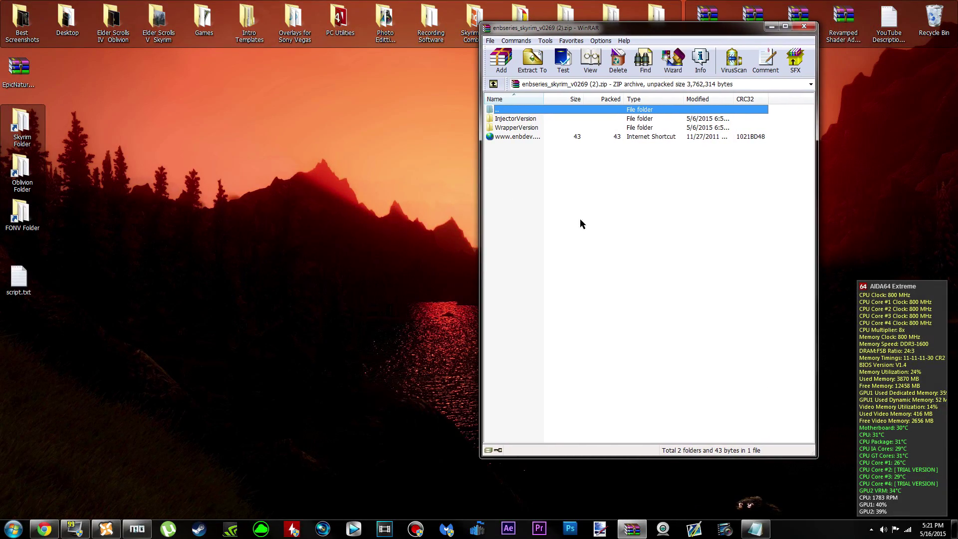
pyautogui.press('BackSpace')
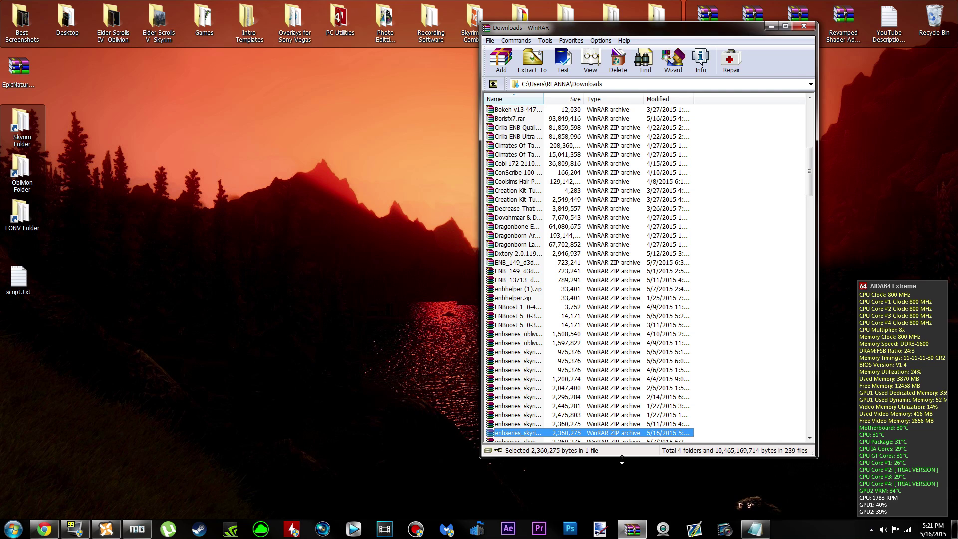
pyautogui.moveTo(626, 433); pyautogui.dragTo(330, 422)
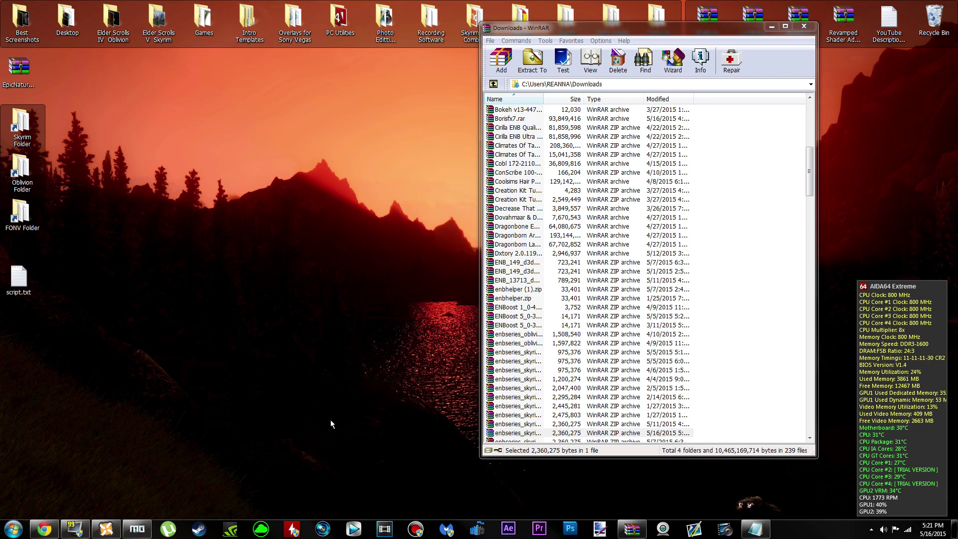
pyautogui.click(802, 28)
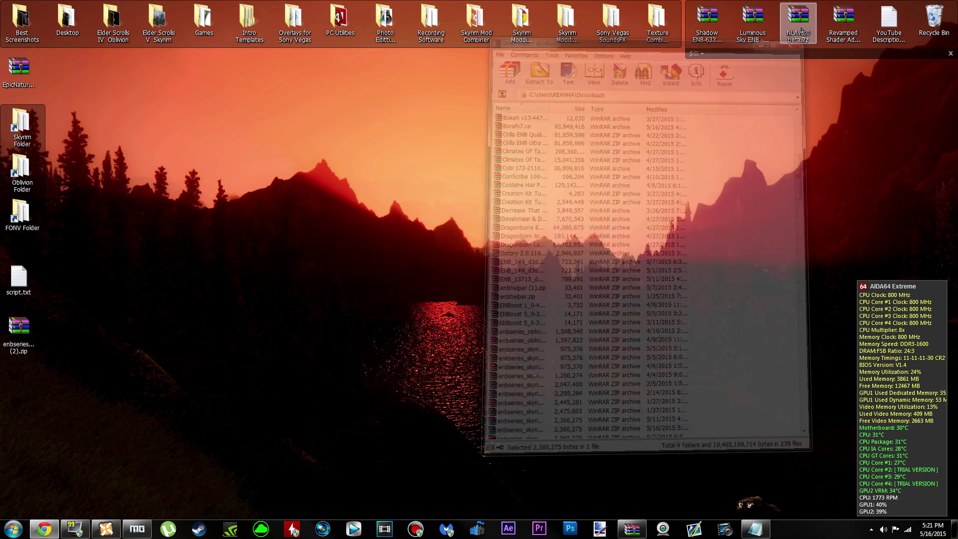
pyautogui.click(29, 340)
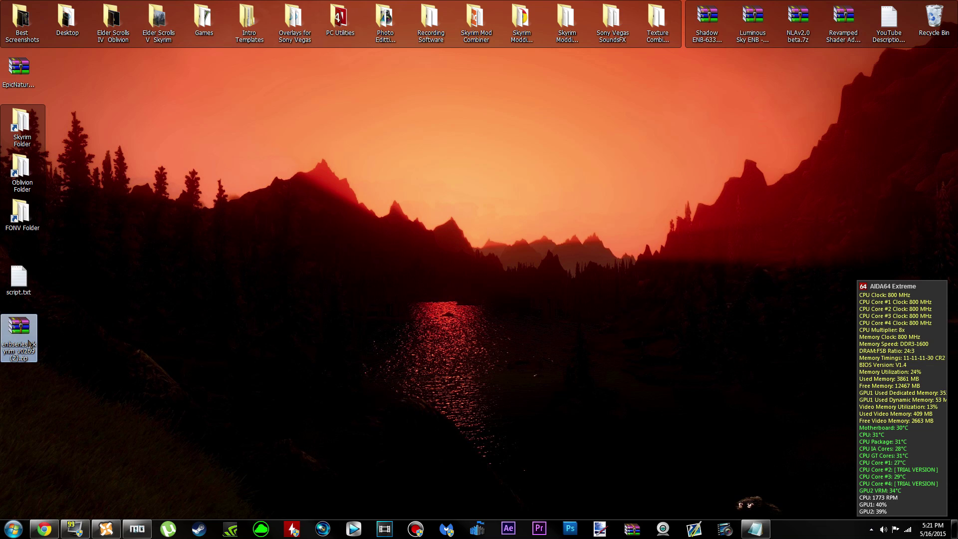
# Extract the enbseries zip into an enbseries_skyrim_v0269 (2) folder on the desktop
pyautogui.rightClick(29, 340)
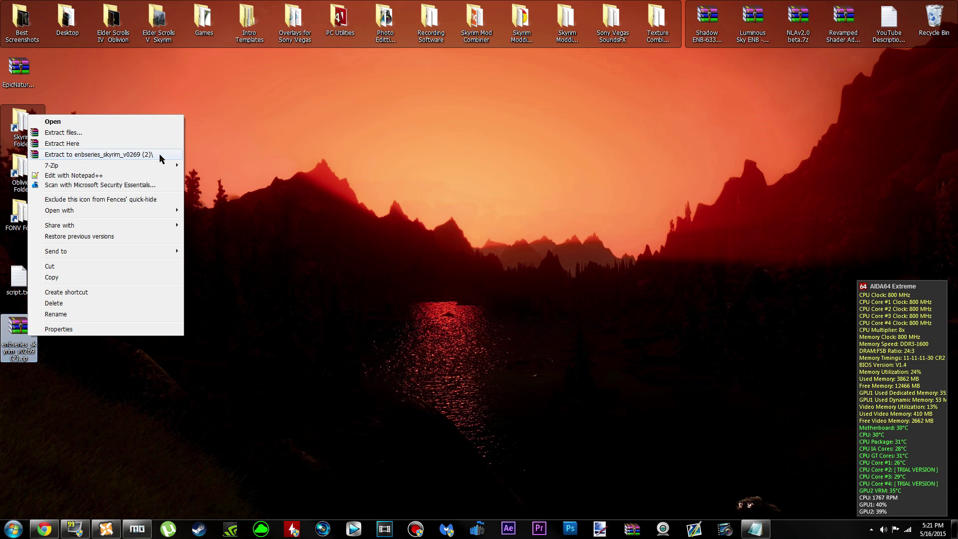
pyautogui.moveTo(168, 169)
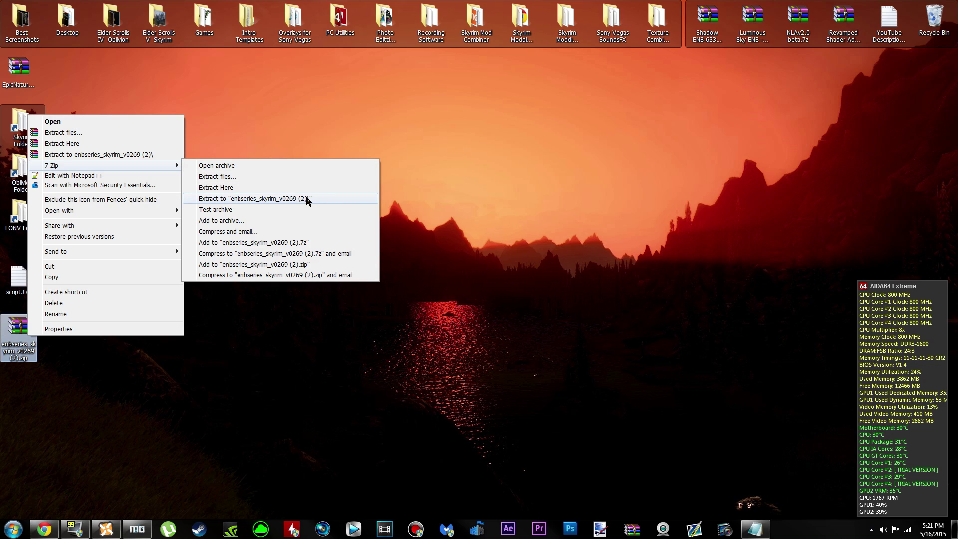
pyautogui.click(154, 154)
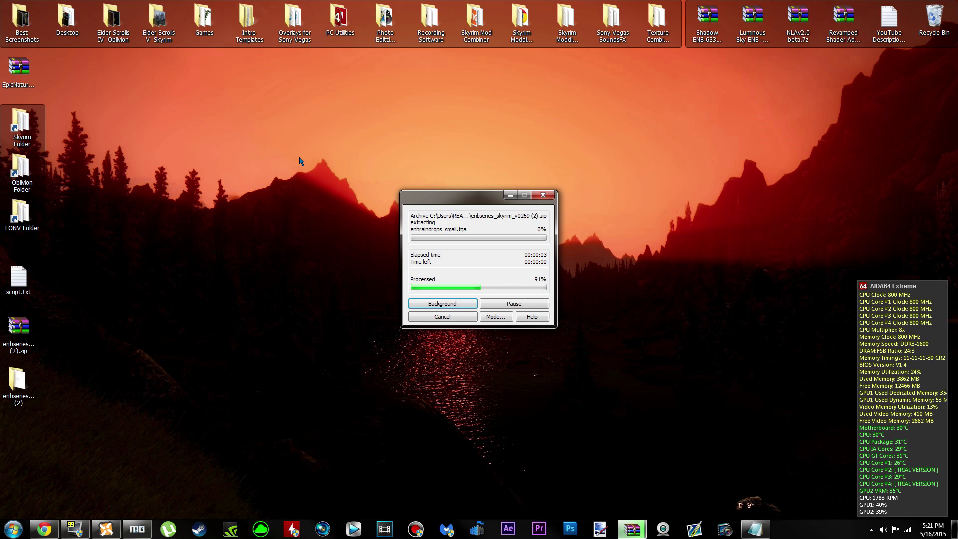
pyautogui.click(18, 381)
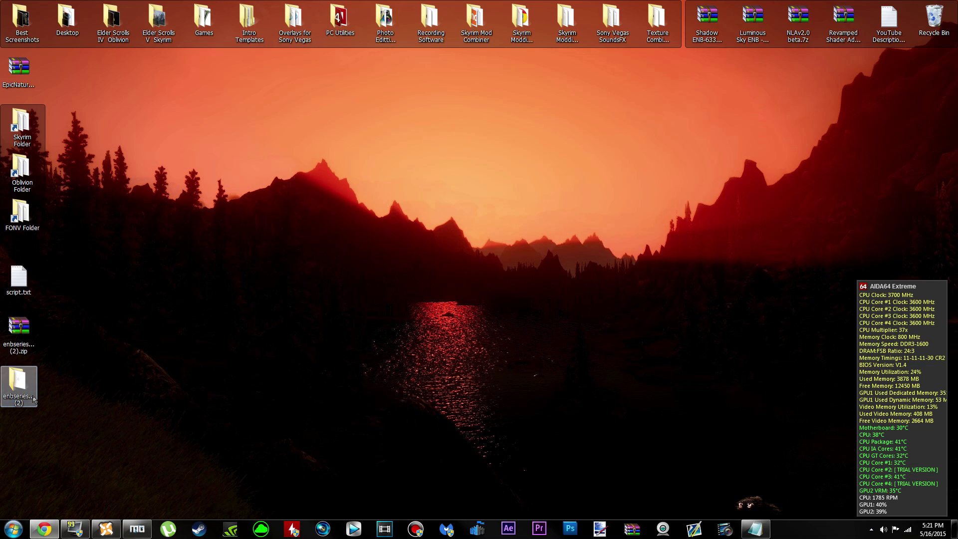
# Delete enbseries_skyrim_v0269 (2).zip from the desktop, confirming the Recycle Bin prompt
pyautogui.click(30, 333)
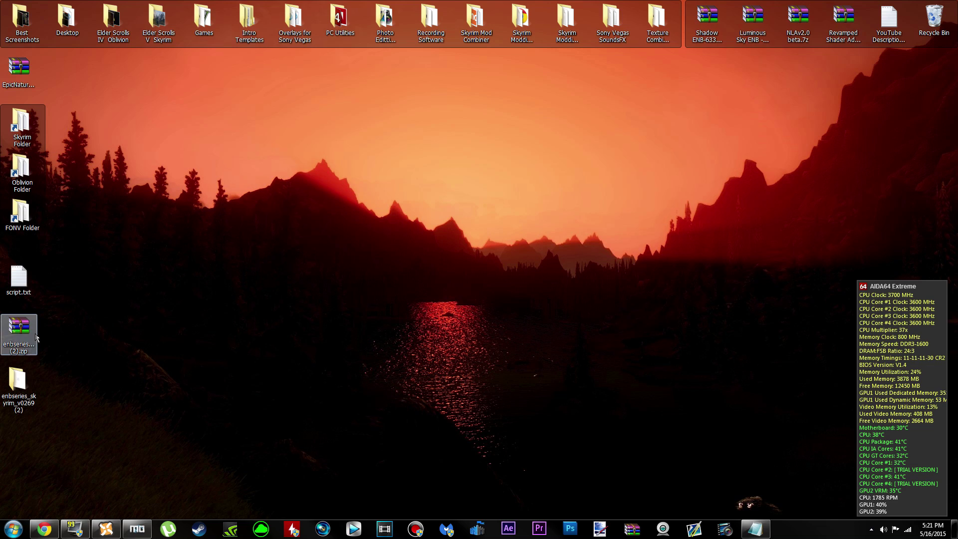
pyautogui.press('Delete')
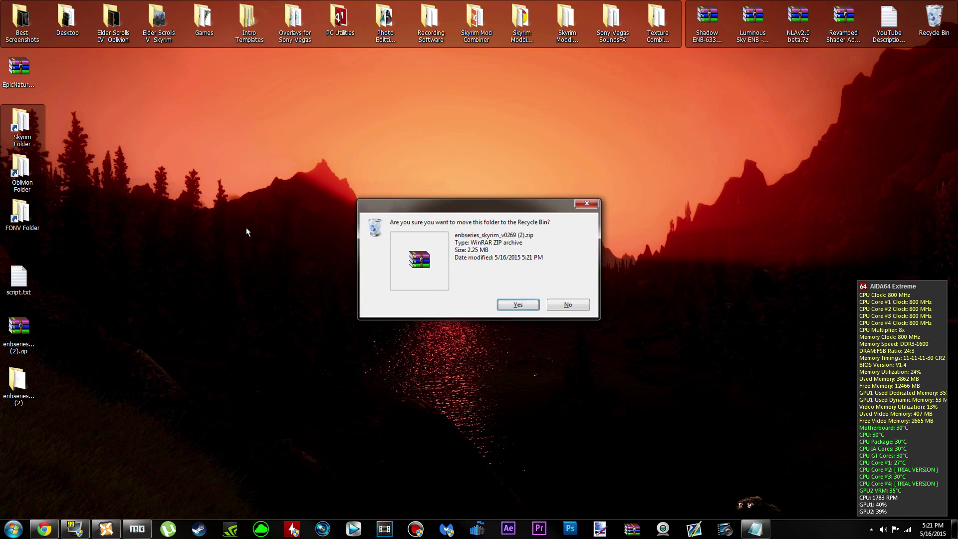
pyautogui.press('Return')
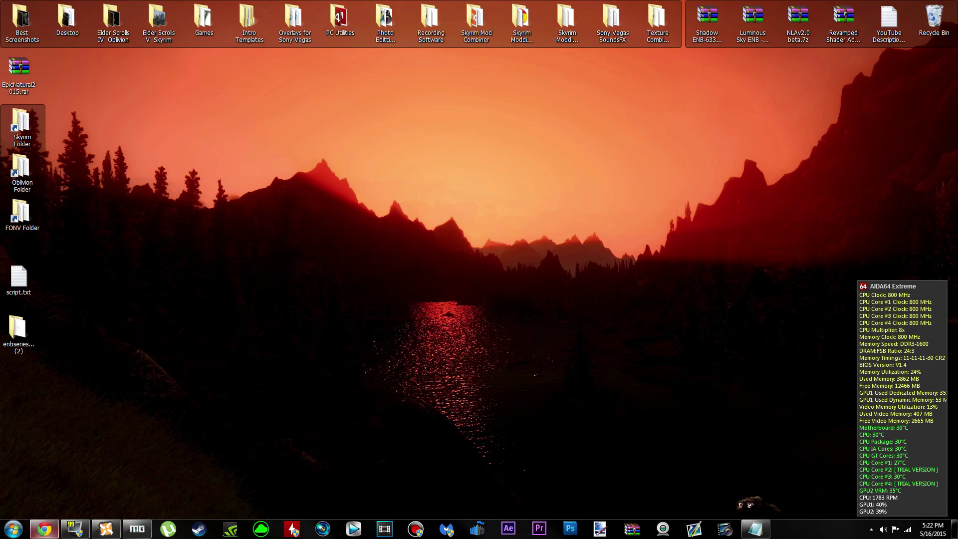
# Restore Chrome, close the ENBSeries v0.269 tab, and list the Elder Blood ENB GEN 3 files
pyautogui.click(45, 529)
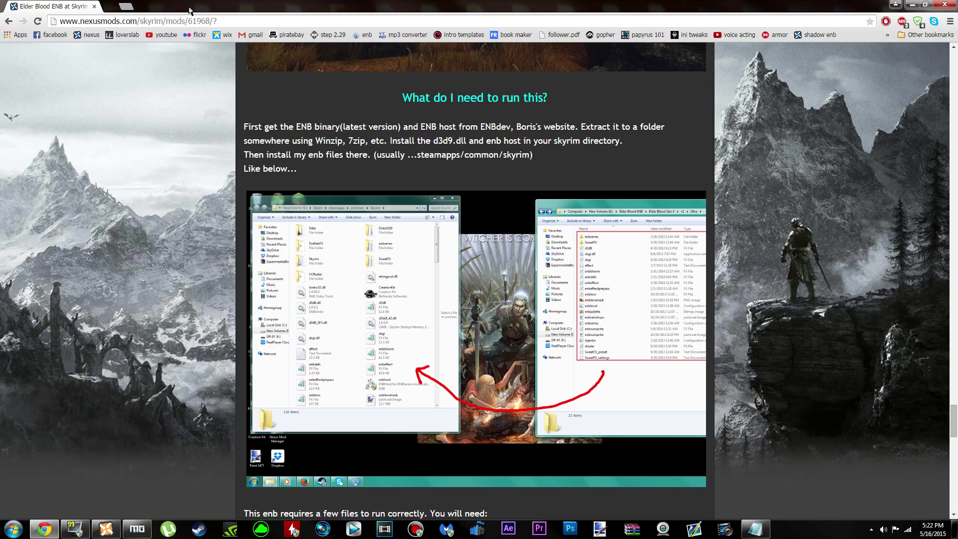
pyautogui.click(190, 6)
pyautogui.scroll(15, 182, 493)
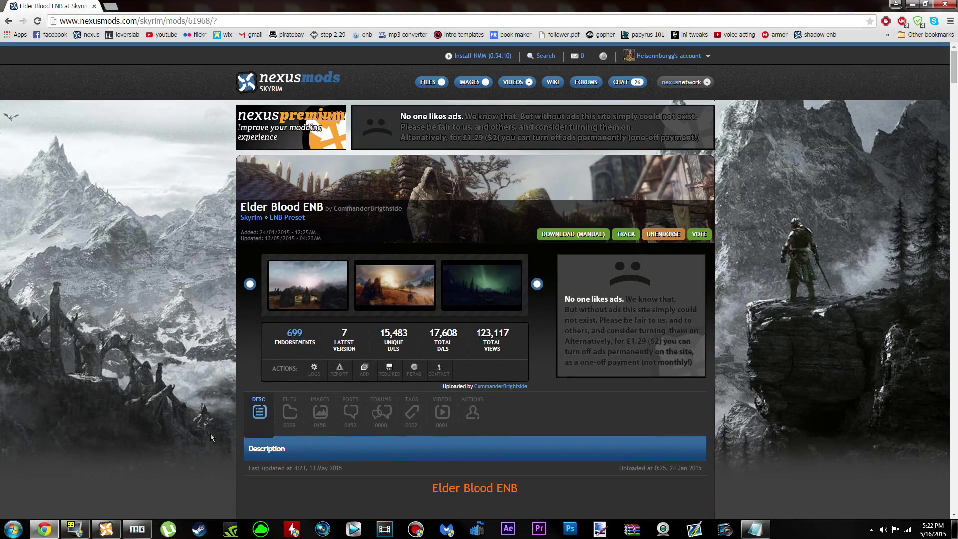
pyautogui.click(289, 412)
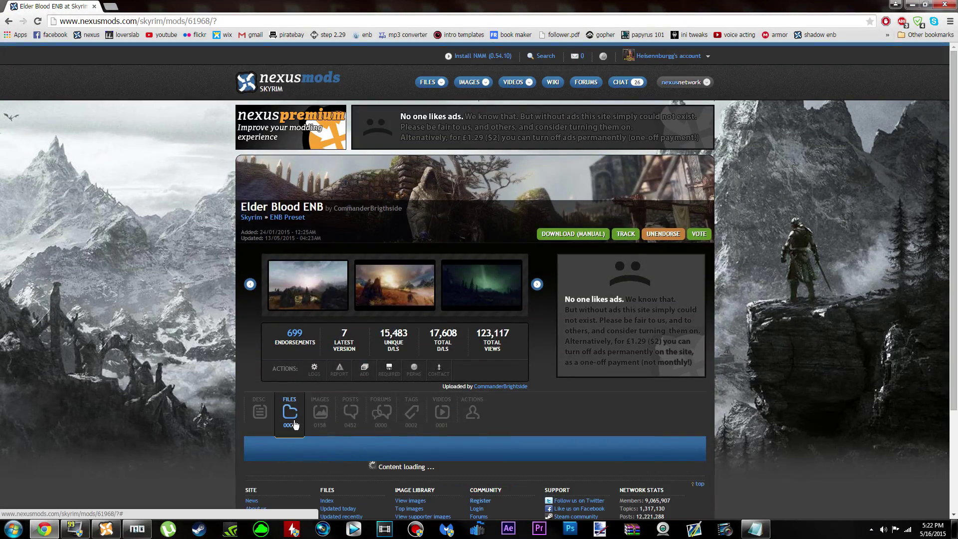
pyautogui.scroll(-5, 176, 328)
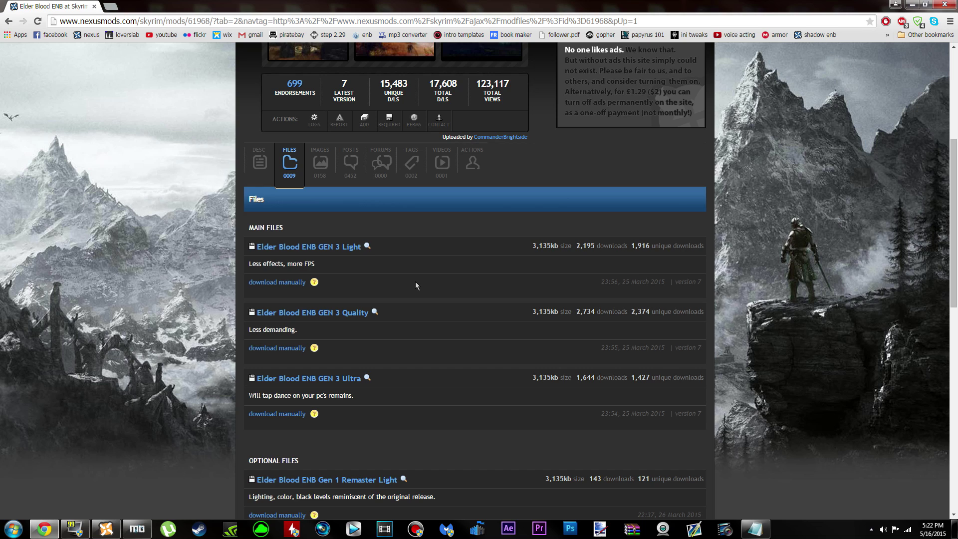
pyautogui.scroll(-2, 424, 277)
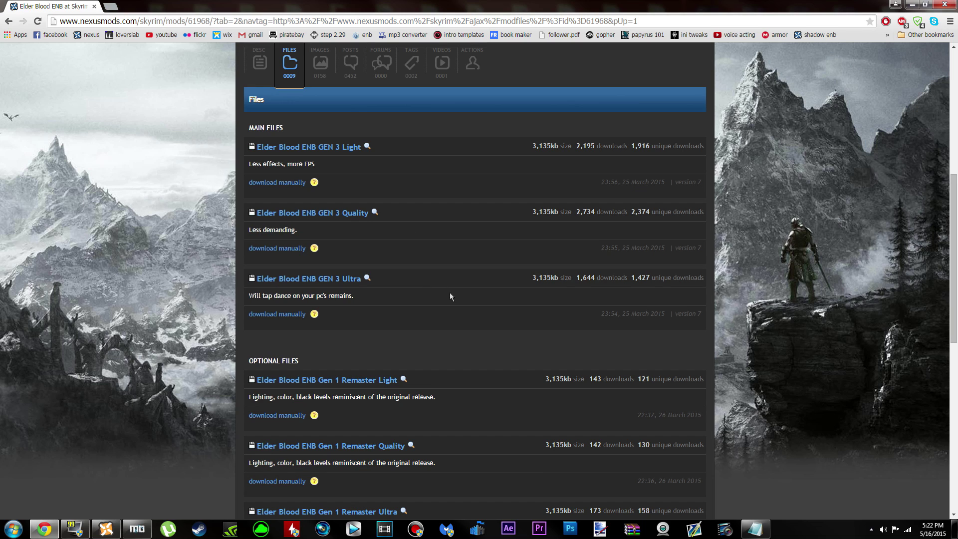
# Manually download Elder Blood ENB GEN 3 Ultra, continuing past the required-files notice
pyautogui.click(295, 315)
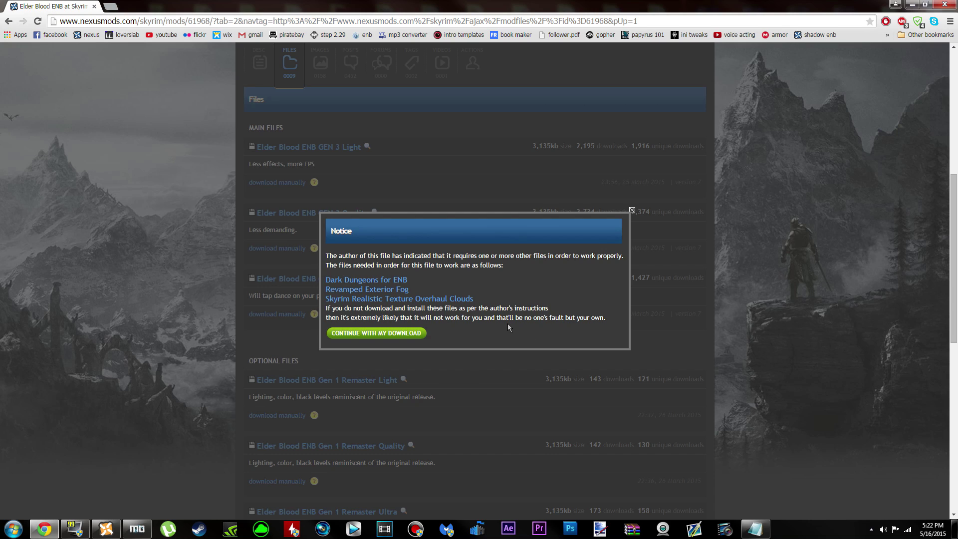
pyautogui.click(395, 335)
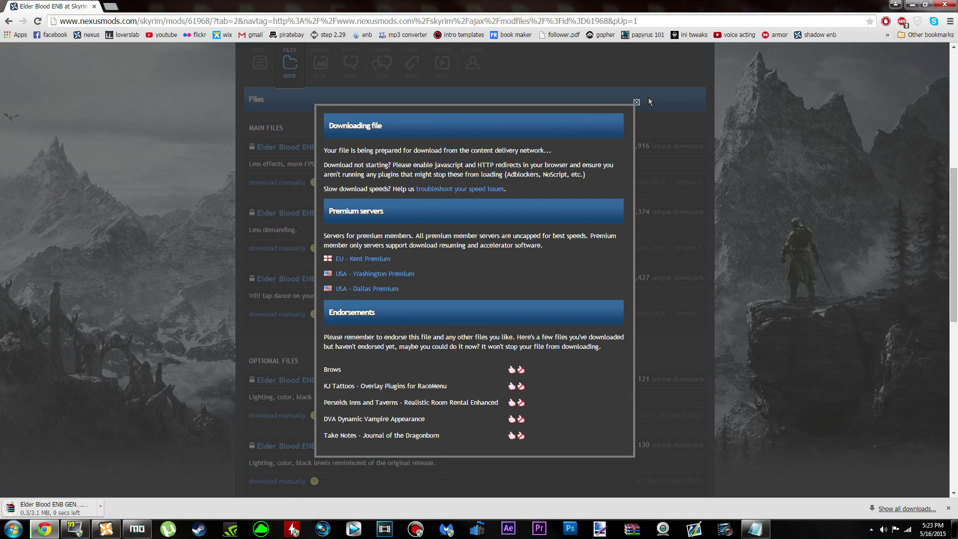
pyautogui.click(636, 102)
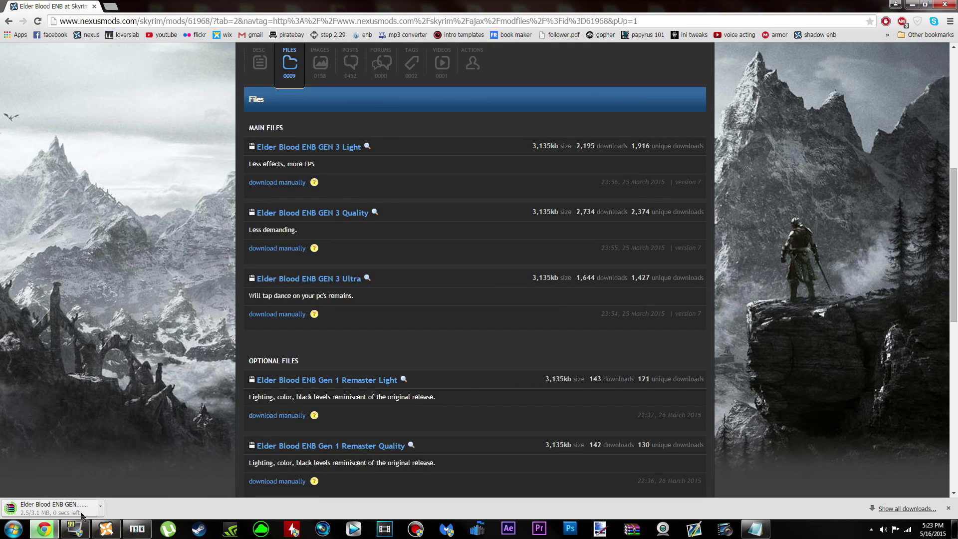
# Open Elder Blood ENB GEN 3 Ultra-61968-7.zip in WinRAR, copy it to the desktop, close WinRAR
pyautogui.click(48, 509)
pyautogui.moveTo(674, 28)
pyautogui.mouseDown()
pyautogui.moveTo(615, 37)
pyautogui.moveTo(677, 45)
pyautogui.mouseUp()
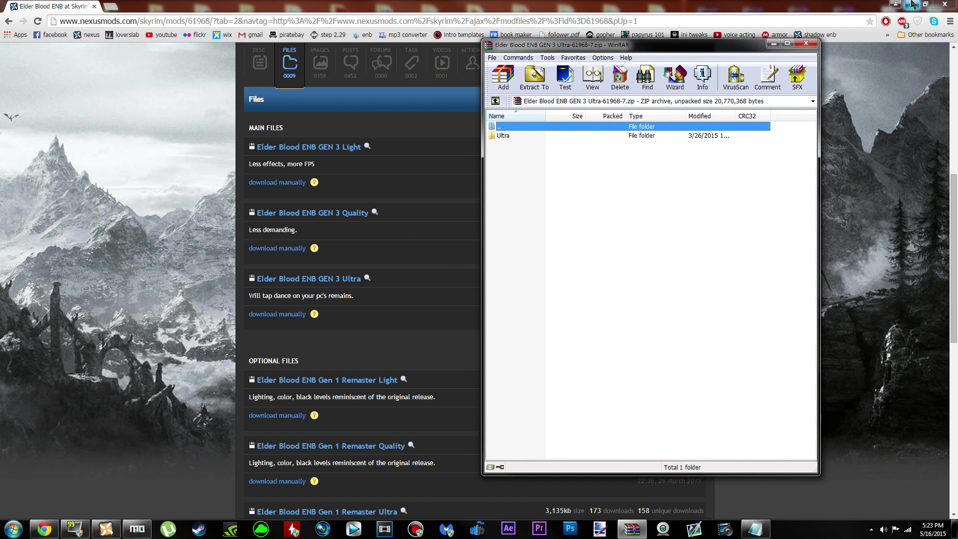
pyautogui.click(910, 4)
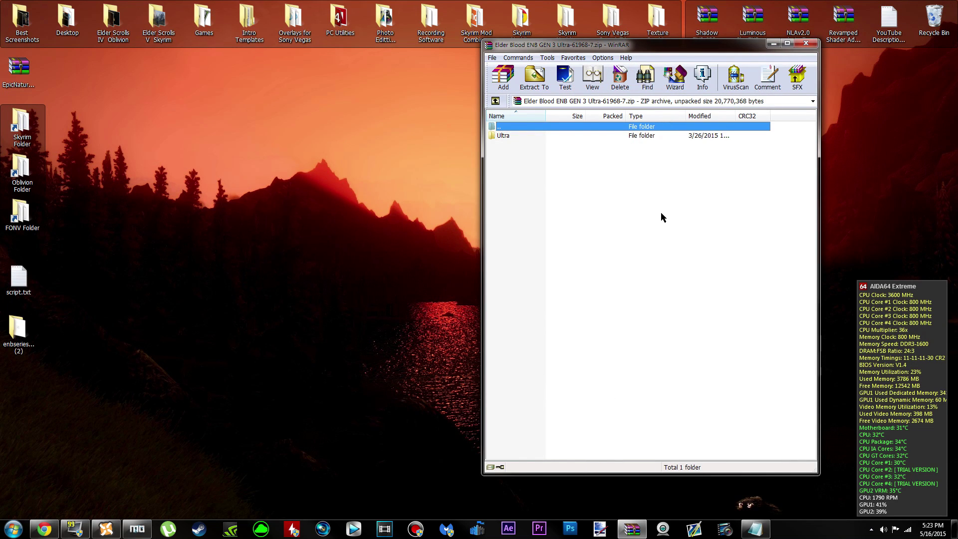
pyautogui.press('BackSpace')
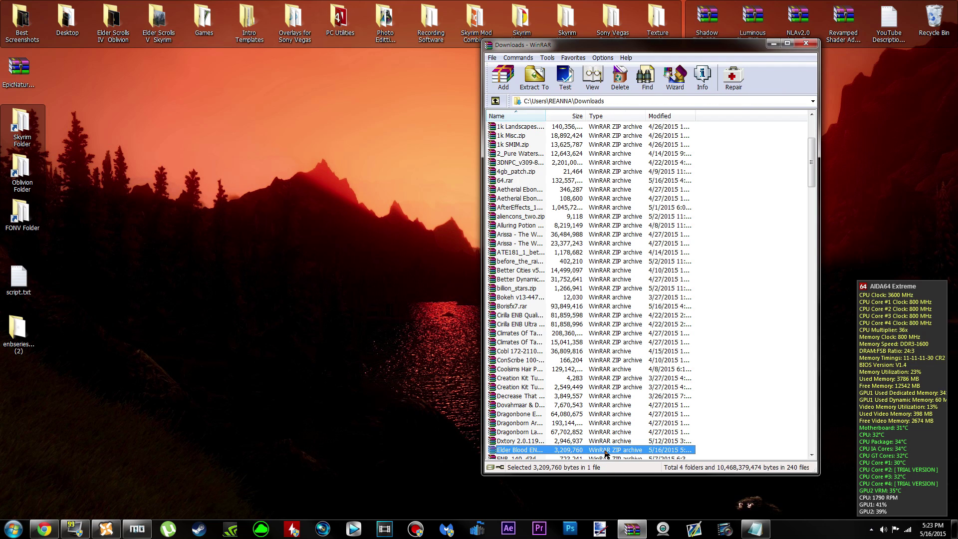
pyautogui.moveTo(592, 423); pyautogui.dragTo(268, 436)
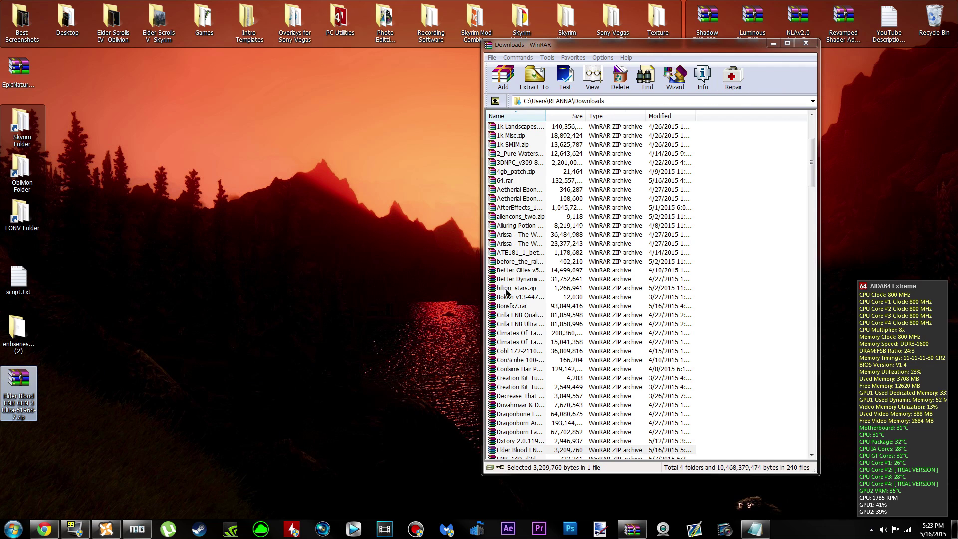
pyautogui.click(805, 43)
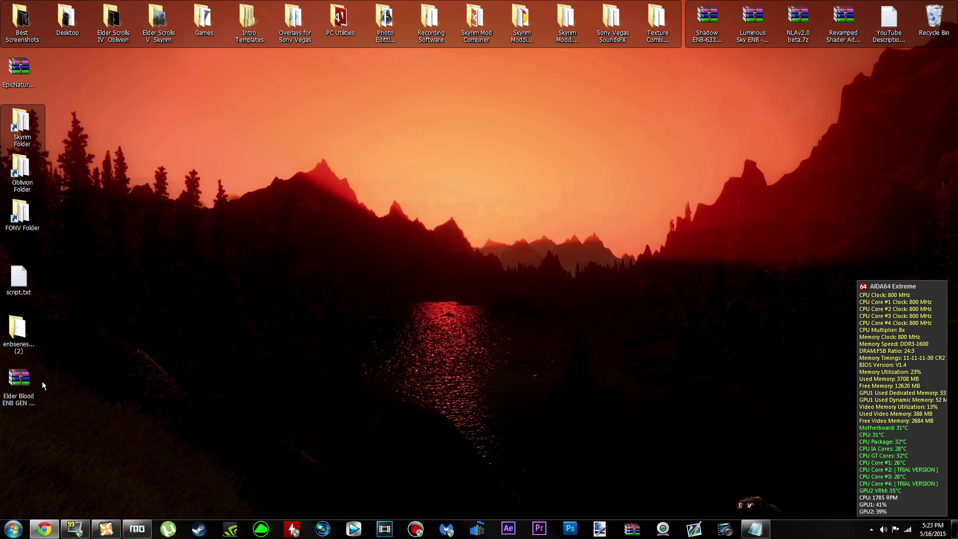
pyautogui.click(25, 382)
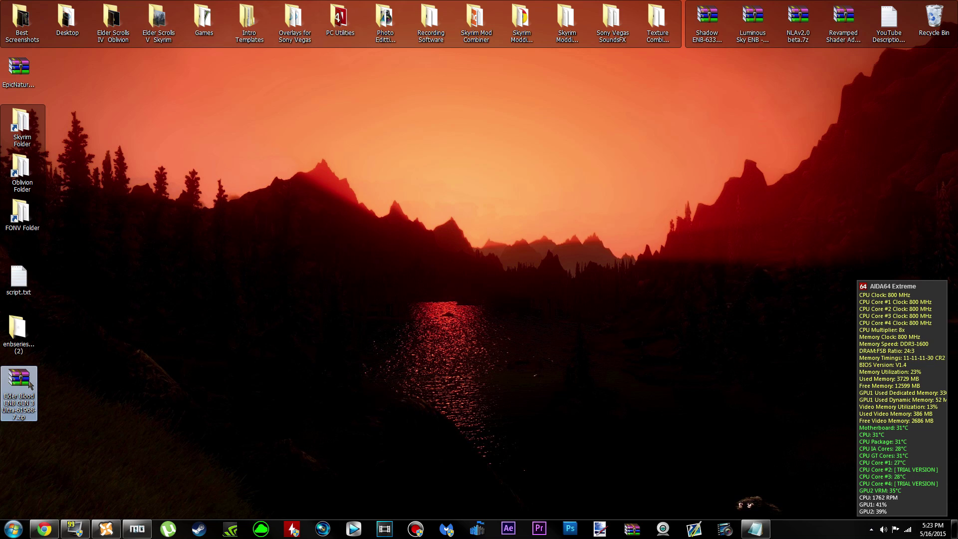
# Extract the Elder Blood zip to 'Elder Blood ENB GEN 3 Ultra-61968-7\' on the desktop
pyautogui.rightClick(30, 385)
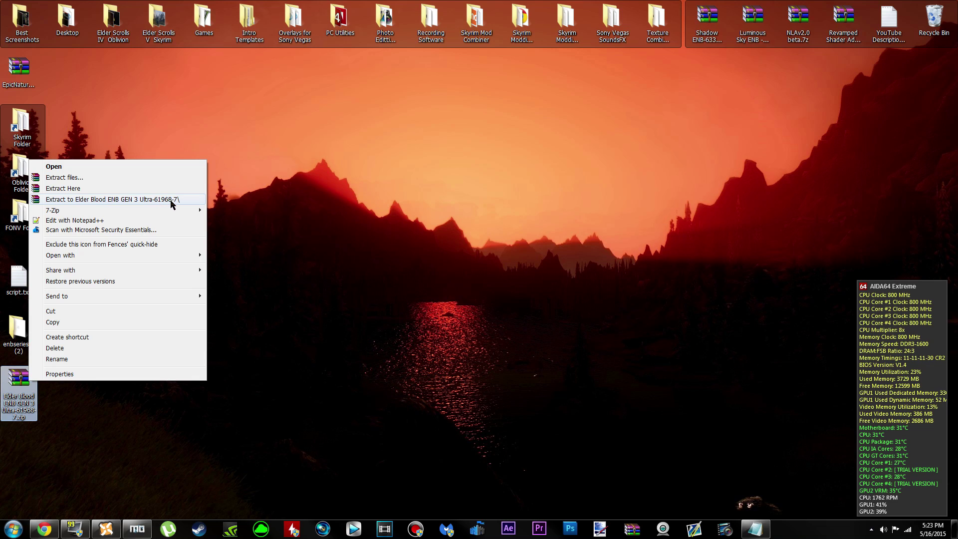
pyautogui.moveTo(194, 213)
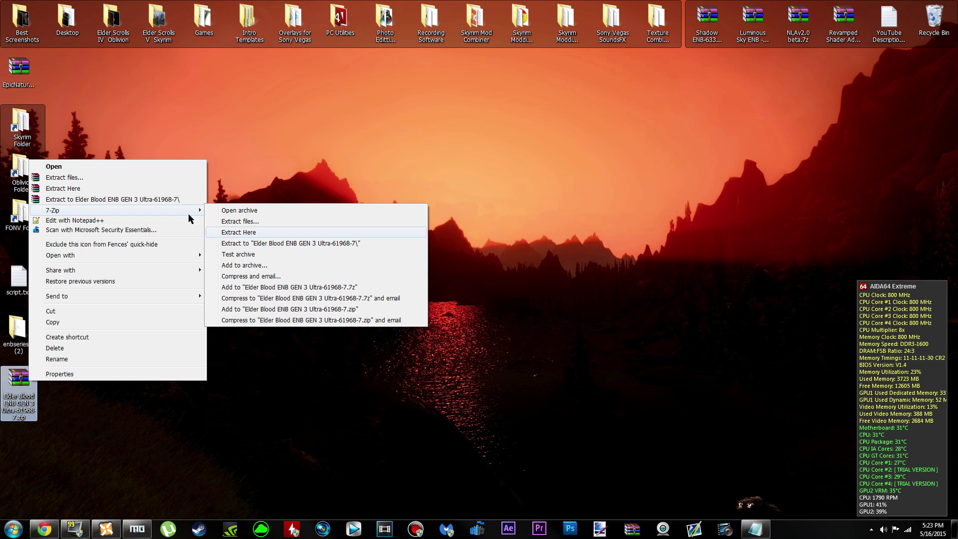
pyautogui.click(163, 195)
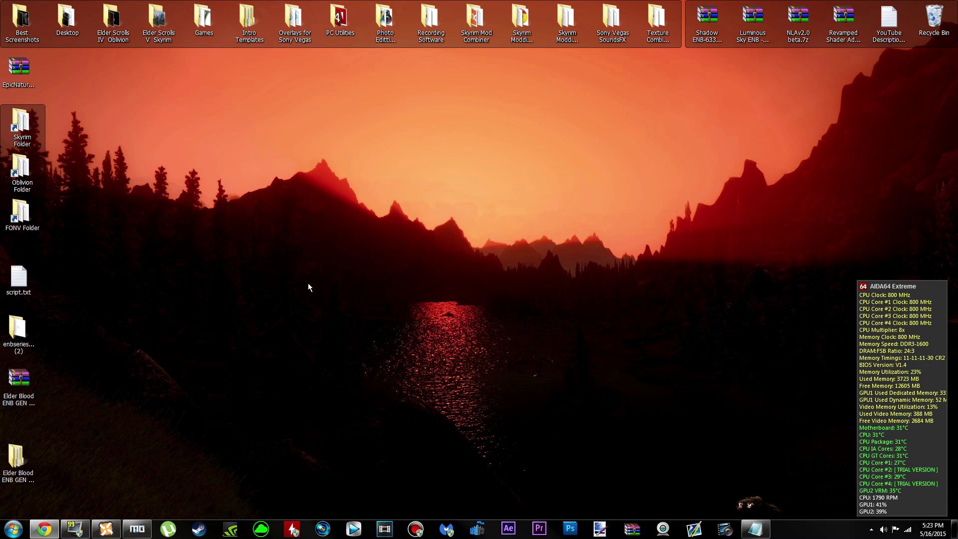
pyautogui.click(18, 382)
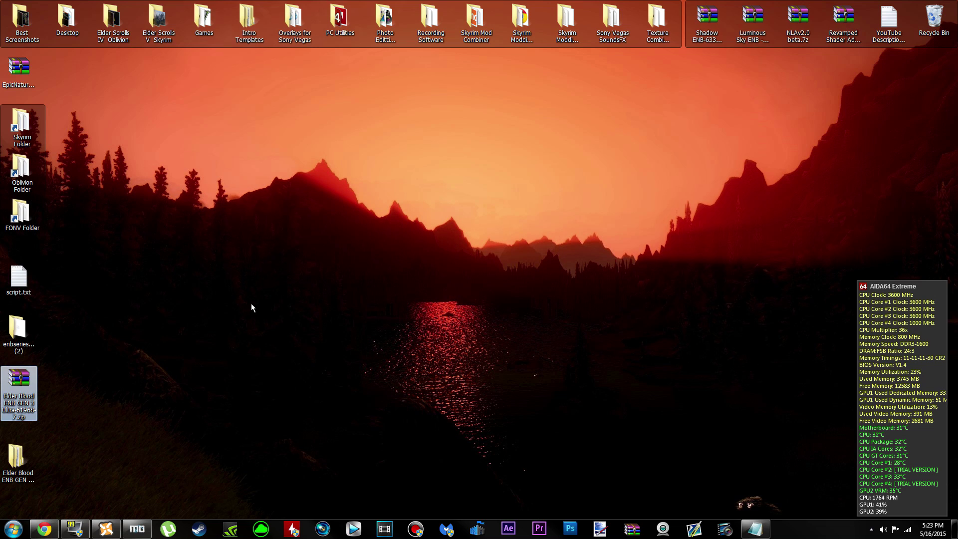